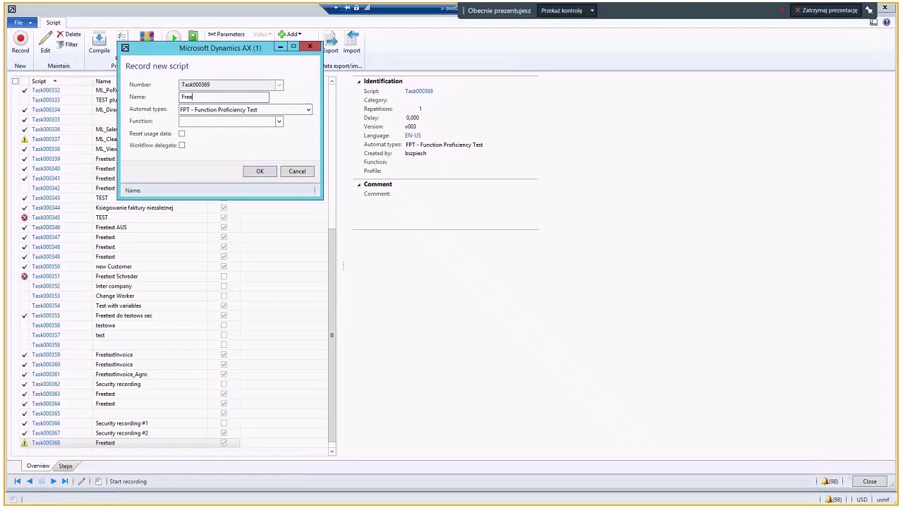
Start recording a new script named Freetext and open the list of all free text invoices
{"action": "left_click", "coordinate": [256, 121]}
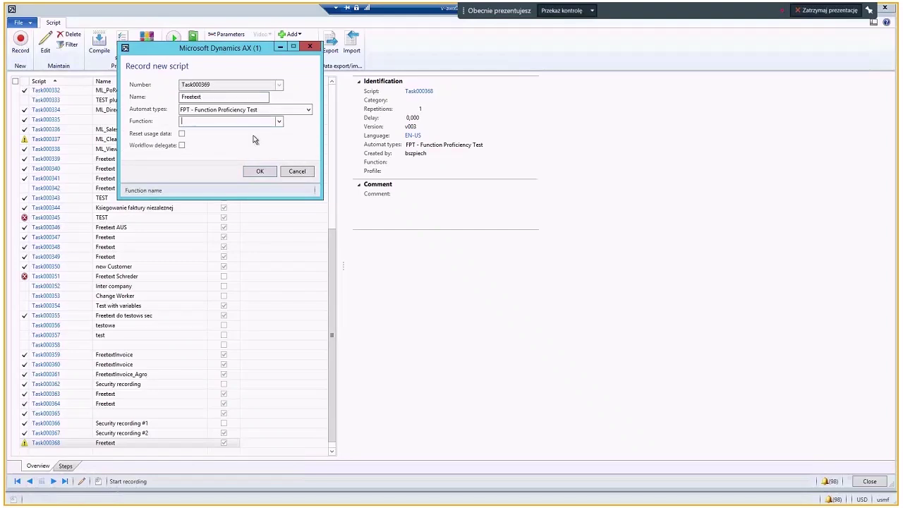
{"action": "left_click", "coordinate": [258, 179]}
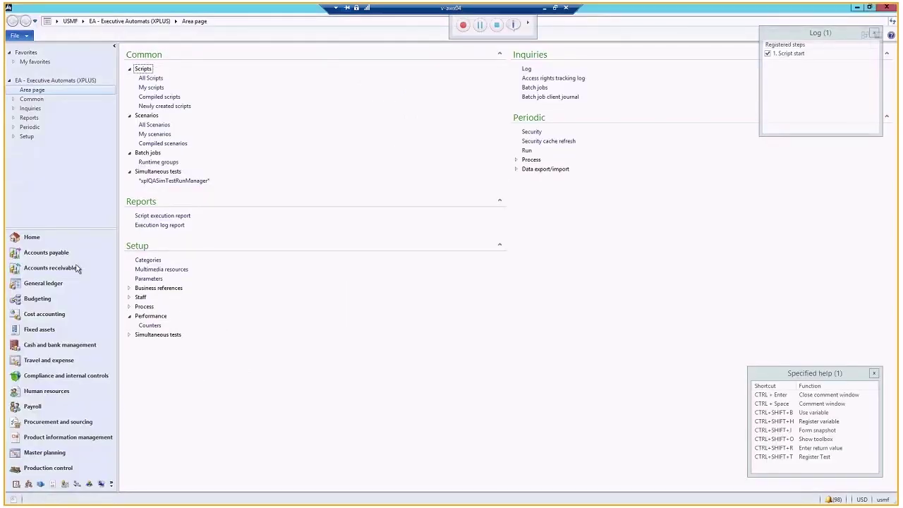
{"action": "left_click", "coordinate": [74, 268]}
{"action": "left_click", "coordinate": [169, 124]}
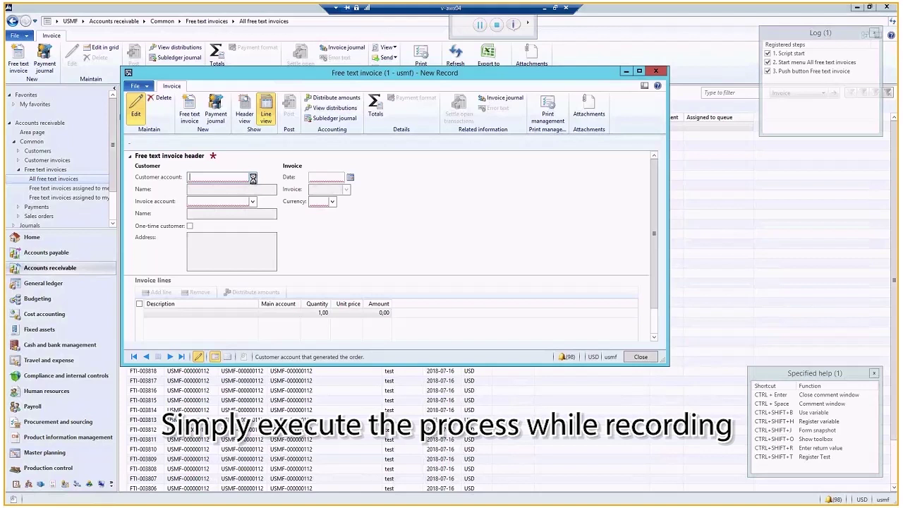
Look up the customer account in the new free text invoice header and select the customer Grebe Wholesales
{"action": "key", "text": "alt+Down"}
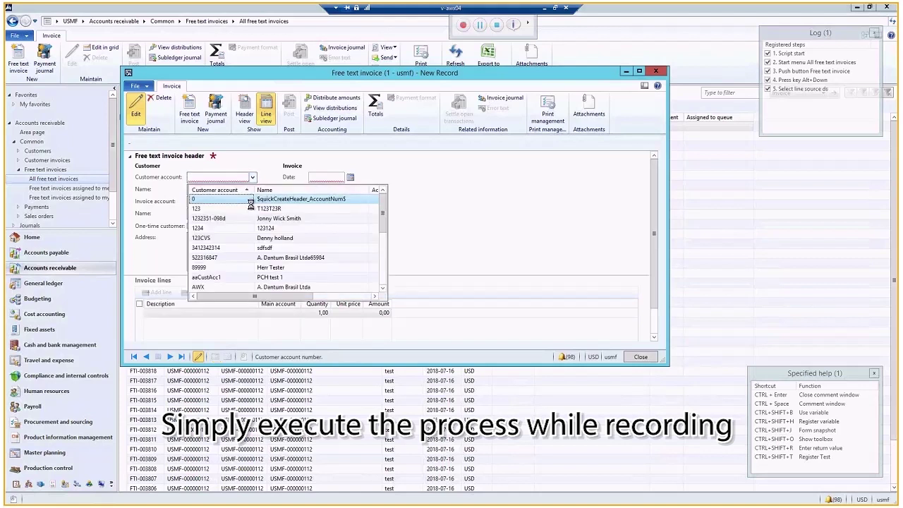
{"action": "scroll", "coordinate": [249, 267], "scroll_direction": "down", "scroll_amount": 5}
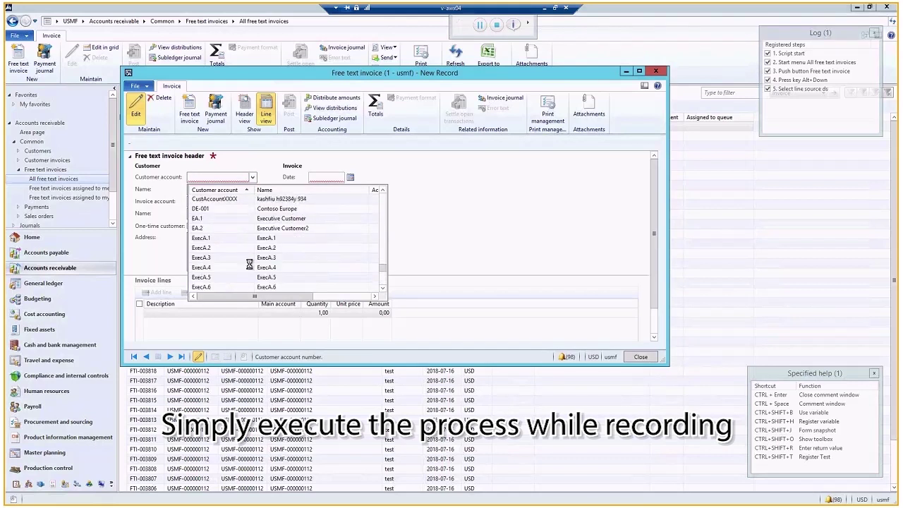
{"action": "left_click", "coordinate": [249, 264]}
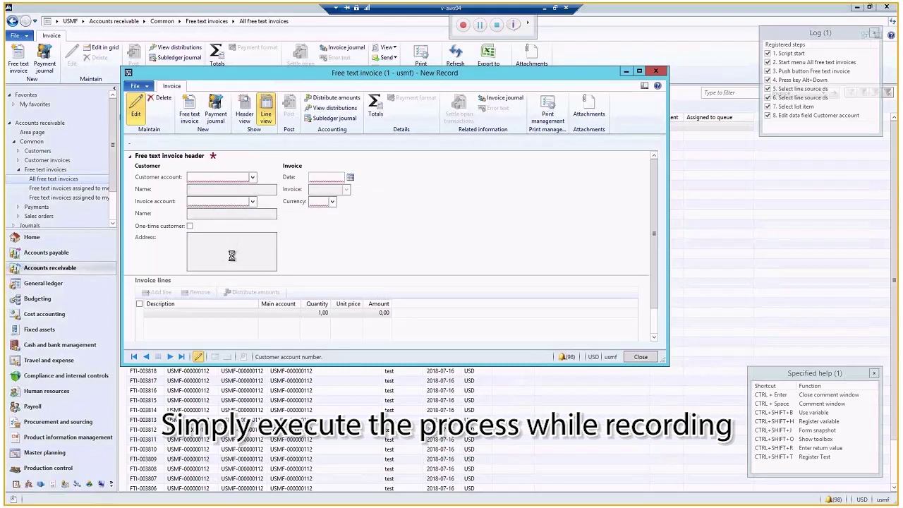
Fill in the first invoice line with description Implementation, the ledger main account and a unit price of 4
{"action": "left_click", "coordinate": [205, 312]}
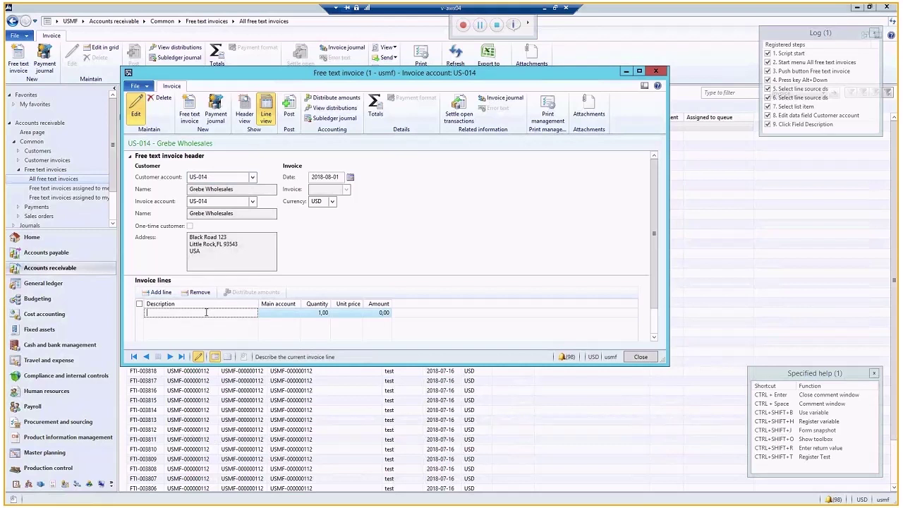
{"action": "type", "text": "Implementation"}
{"action": "left_click", "coordinate": [294, 315]}
{"action": "type", "text": "110130"}
{"action": "left_click", "coordinate": [348, 312]}
{"action": "type", "text": "4"}
{"action": "left_click", "coordinate": [380, 312]}
Add a second invoice line with description Test, the same ledger main account and a unit price of 1
{"action": "left_click", "coordinate": [157, 292]}
{"action": "left_click", "coordinate": [197, 319]}
{"action": "type", "text": "Test"}
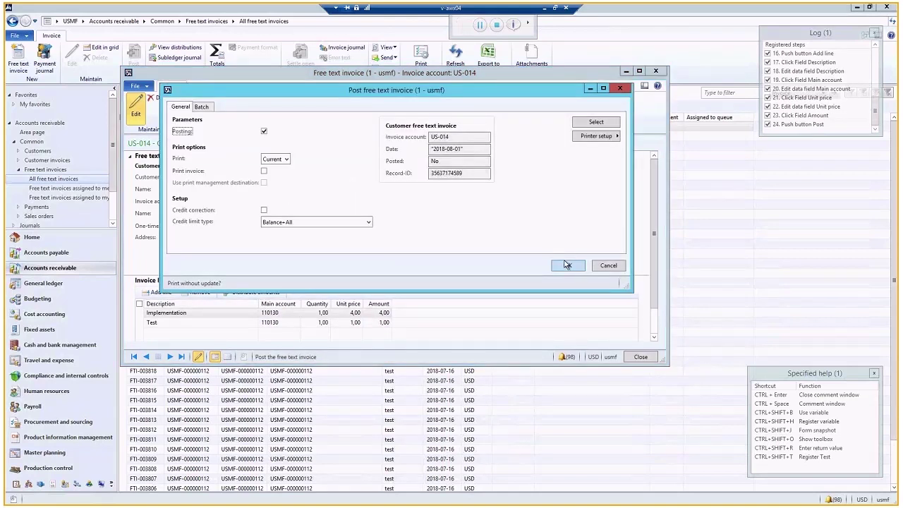
Post the free text invoice, end the recording and save the script
{"action": "left_click", "coordinate": [566, 265]}
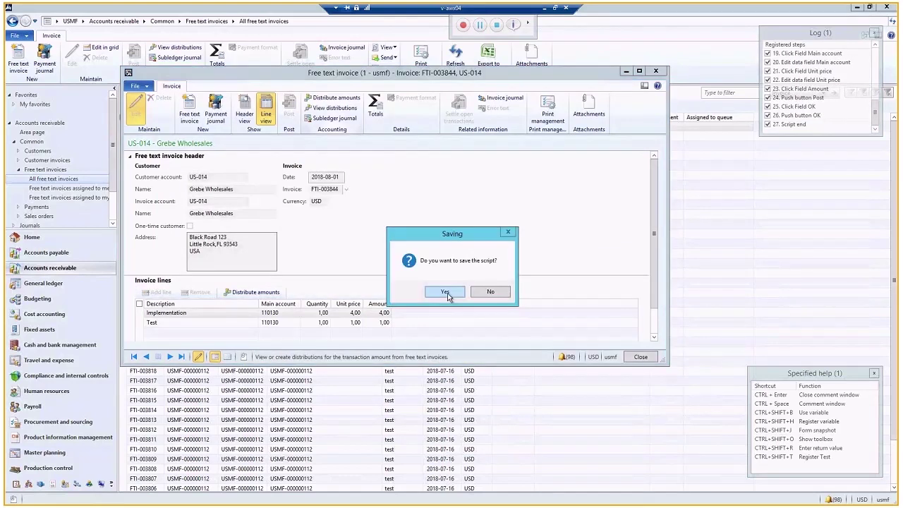
{"action": "left_click", "coordinate": [445, 292]}
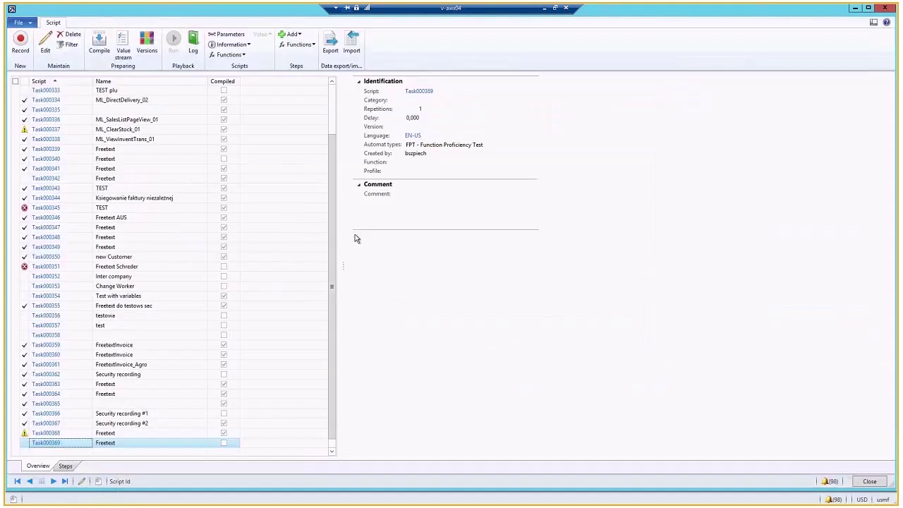
Examine the recorded steps of the new script in edit mode, checking the actions and the values entered for customer account, description and main account
{"action": "left_click", "coordinate": [65, 466]}
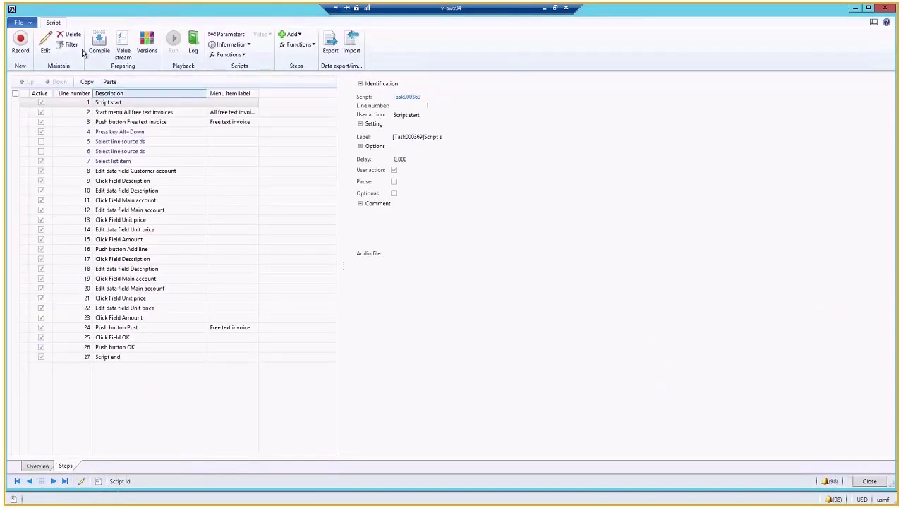
{"action": "left_click", "coordinate": [45, 45]}
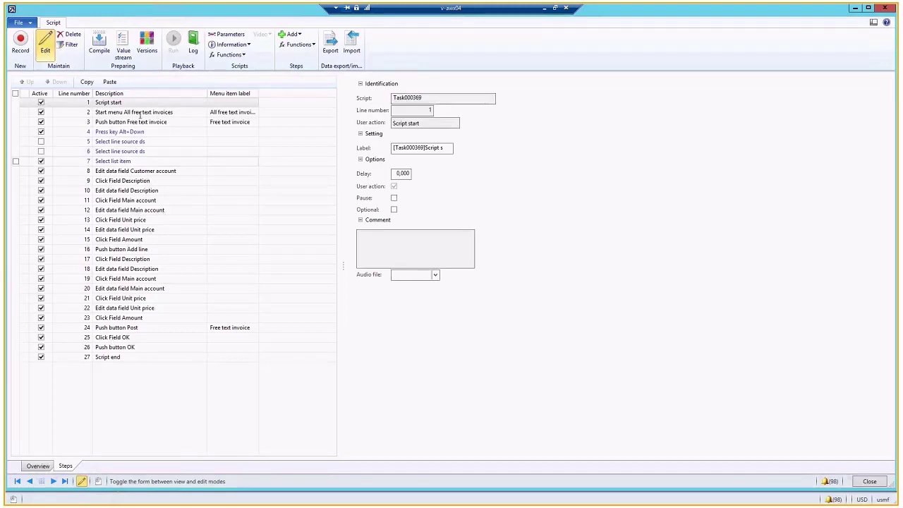
{"action": "left_click", "coordinate": [133, 113]}
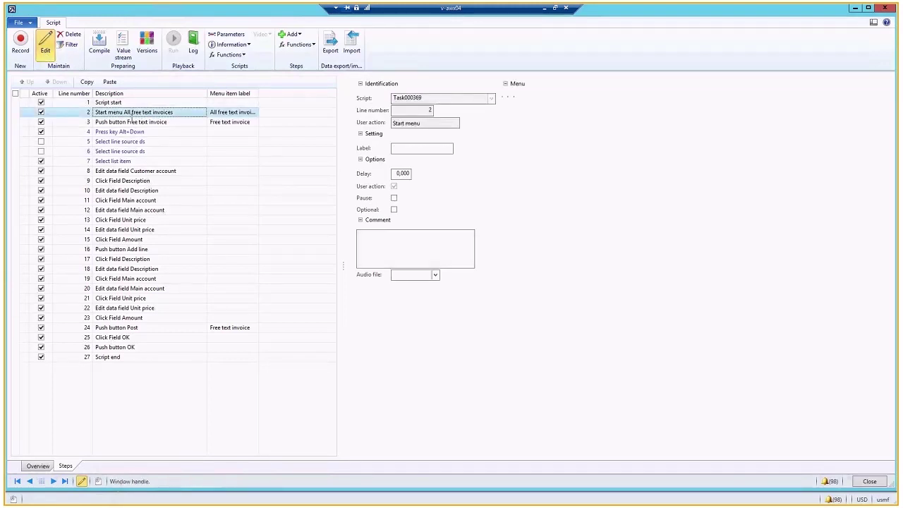
{"action": "left_click", "coordinate": [131, 122]}
{"action": "left_click", "coordinate": [128, 132]}
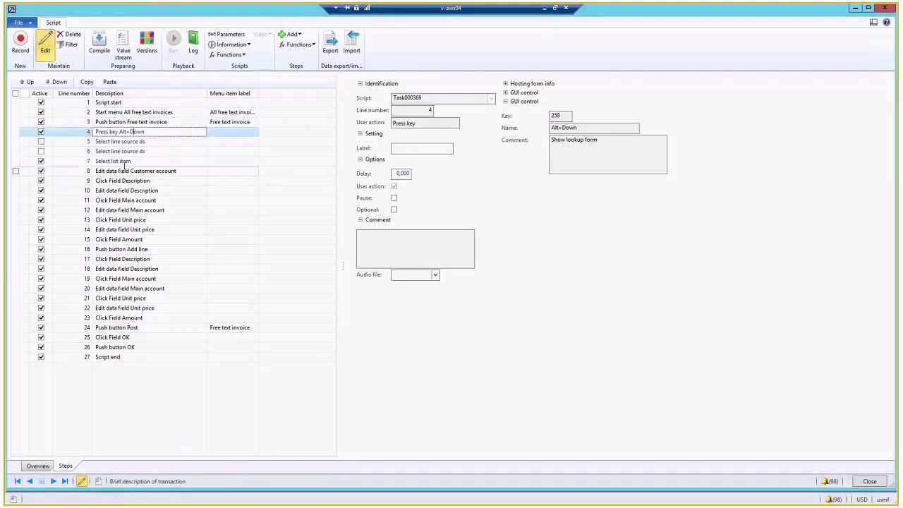
{"action": "left_click", "coordinate": [124, 162]}
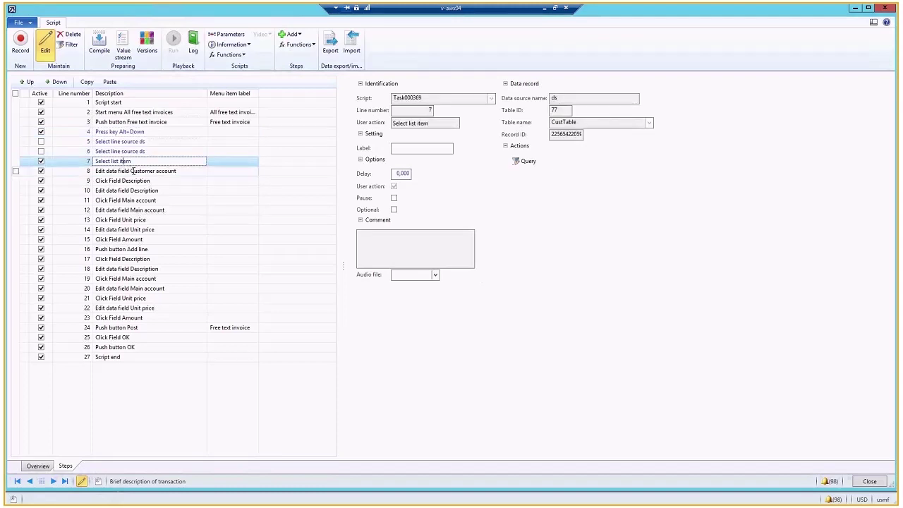
{"action": "left_click", "coordinate": [131, 180]}
{"action": "left_click", "coordinate": [139, 171]}
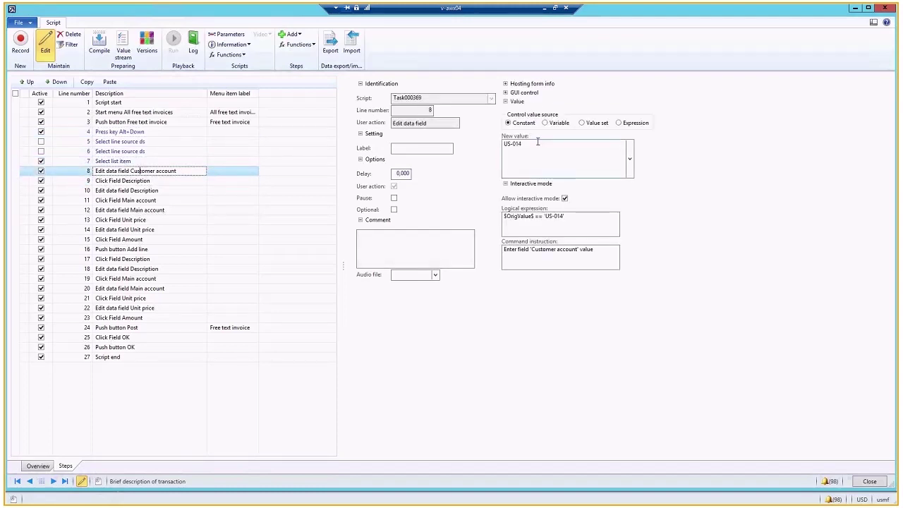
{"action": "left_click", "coordinate": [134, 190]}
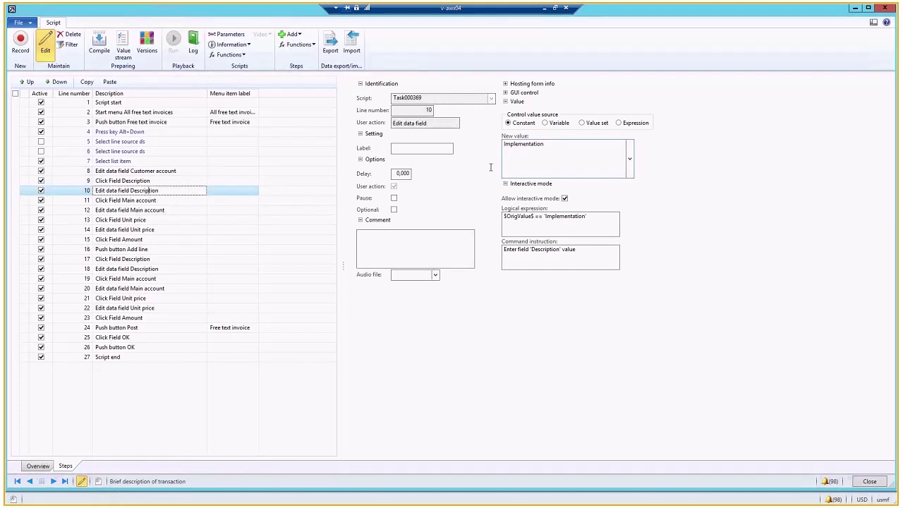
{"action": "left_click", "coordinate": [150, 209]}
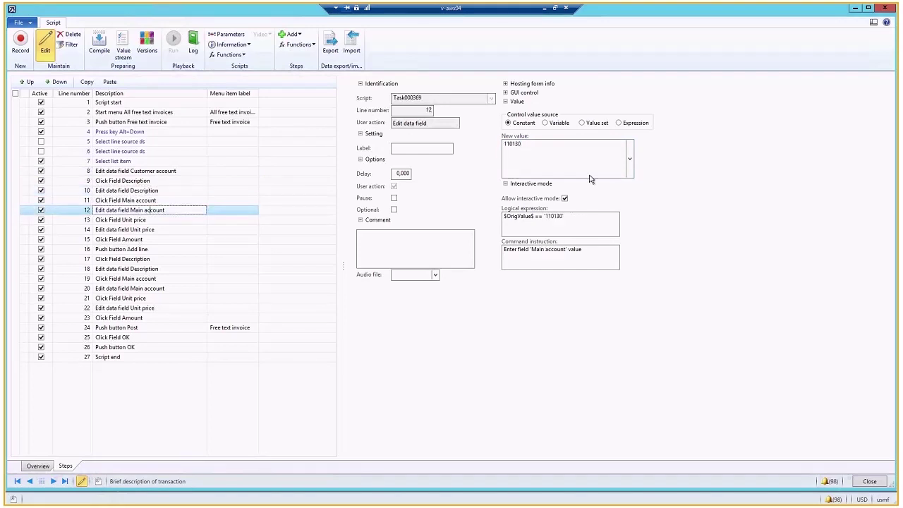
{"action": "left_click", "coordinate": [148, 249]}
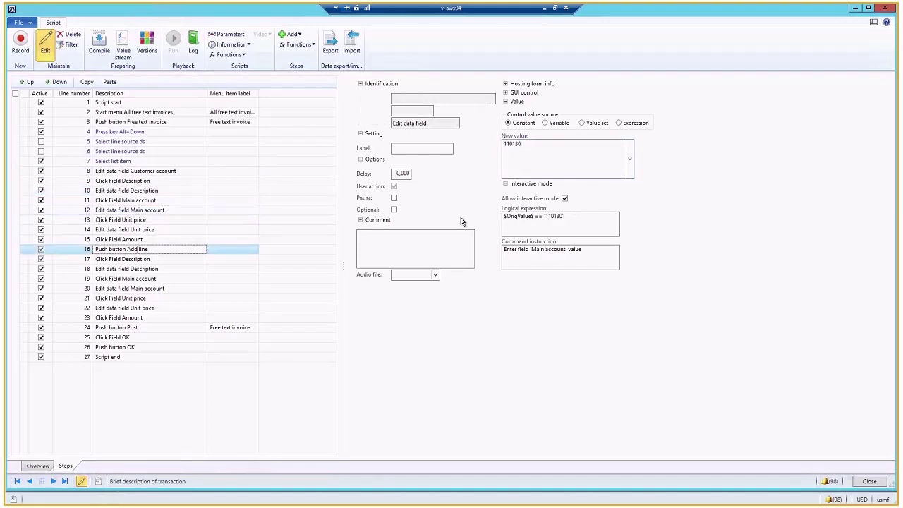
{"action": "left_click", "coordinate": [150, 268]}
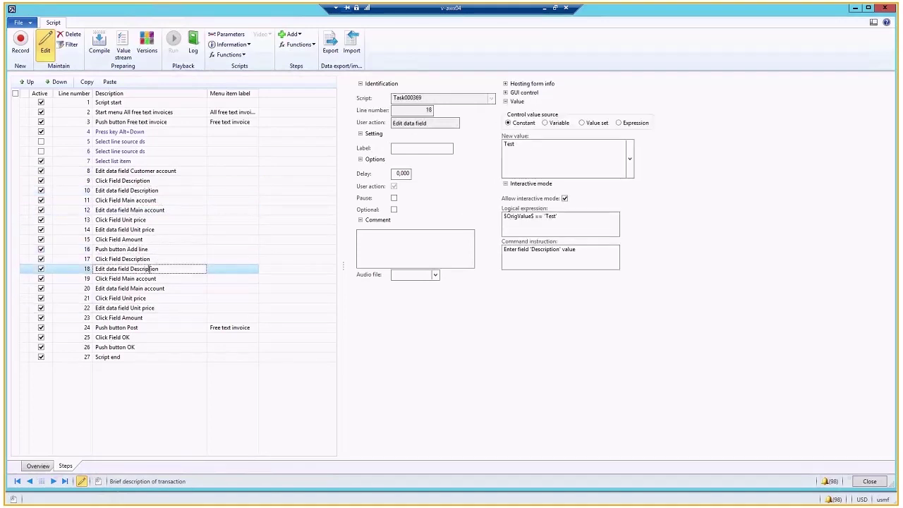
Compile the script with the compilation description "1st test"
{"action": "left_click", "coordinate": [101, 48]}
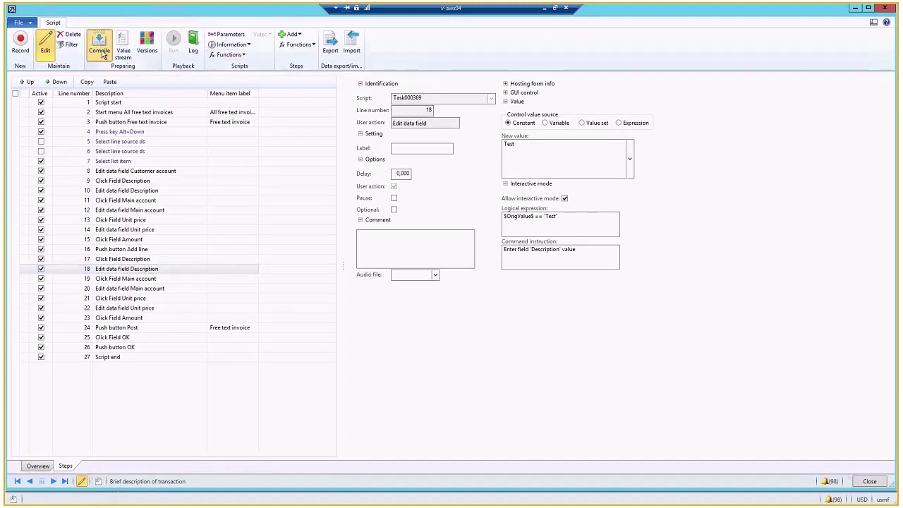
{"action": "left_click", "coordinate": [222, 140]}
{"action": "type", "text": "1st"}
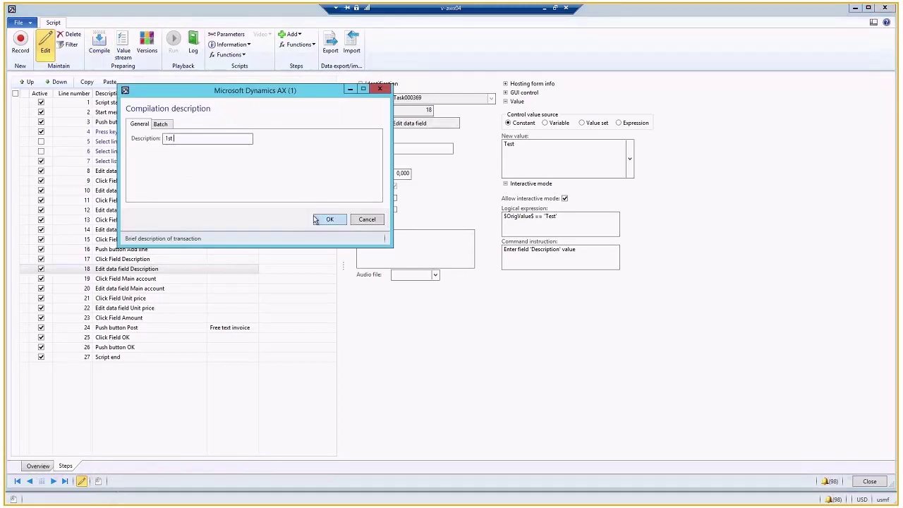
{"action": "type", "text": " test"}
{"action": "key", "text": "Return"}
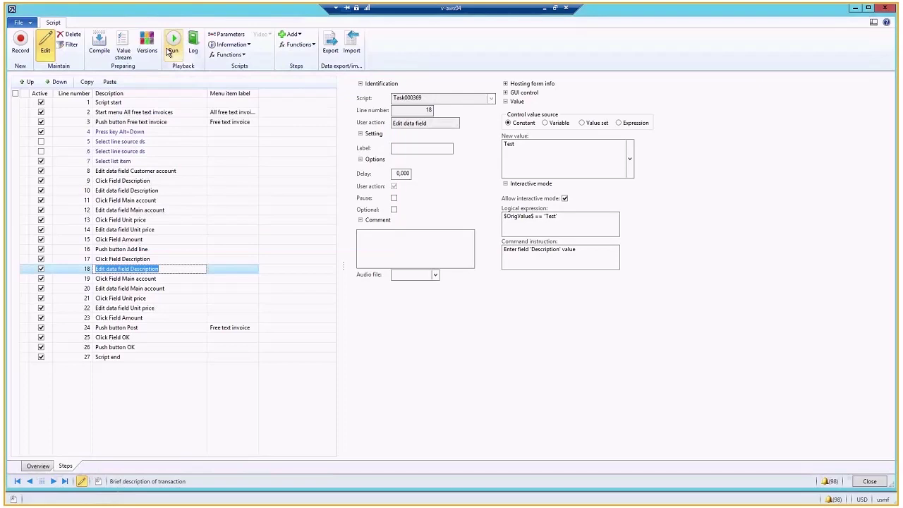
Run version v001 of the compiled script as a Function Proficiency Test and open its execution log
{"action": "left_click", "coordinate": [169, 48]}
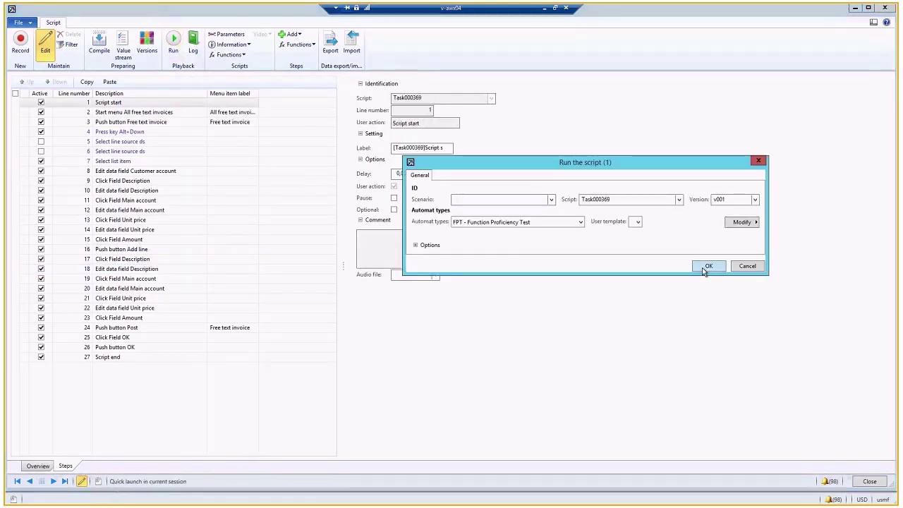
{"action": "left_click", "coordinate": [706, 266]}
{"action": "left_click", "coordinate": [454, 292]}
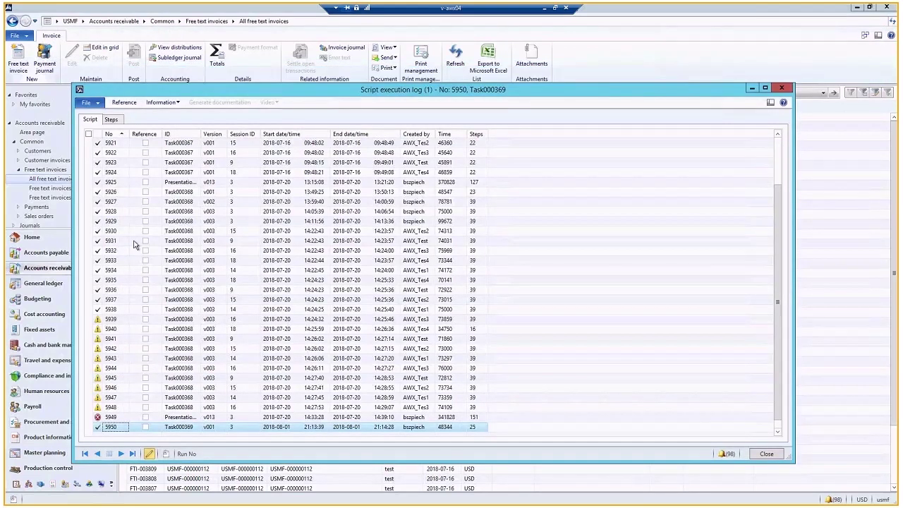
Open the step details of the failed run 5949 in the execution log and look for the step marked as an error
{"action": "left_click", "coordinate": [89, 427]}
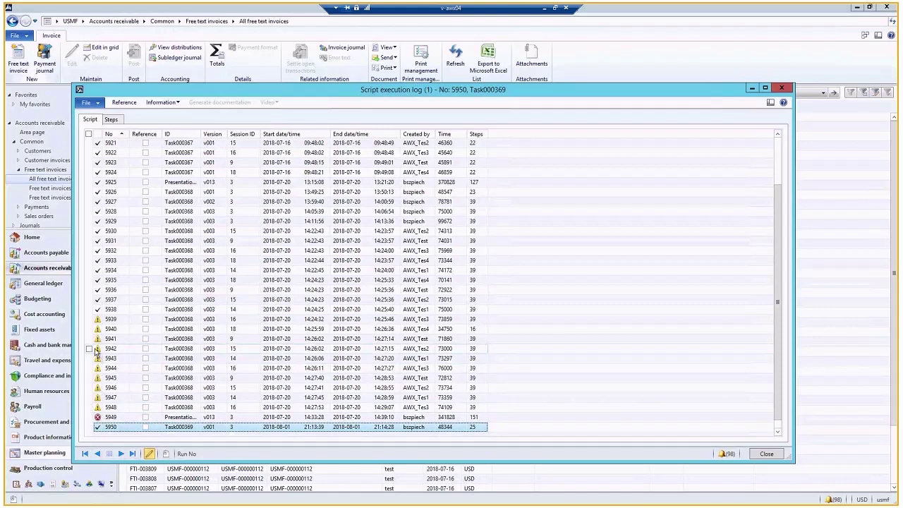
{"action": "left_click", "coordinate": [99, 416]}
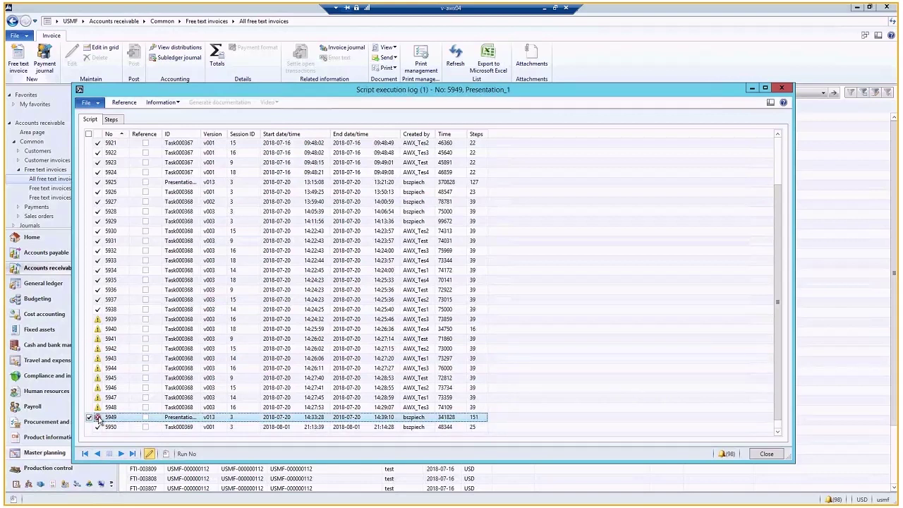
{"action": "double_click", "coordinate": [98, 419]}
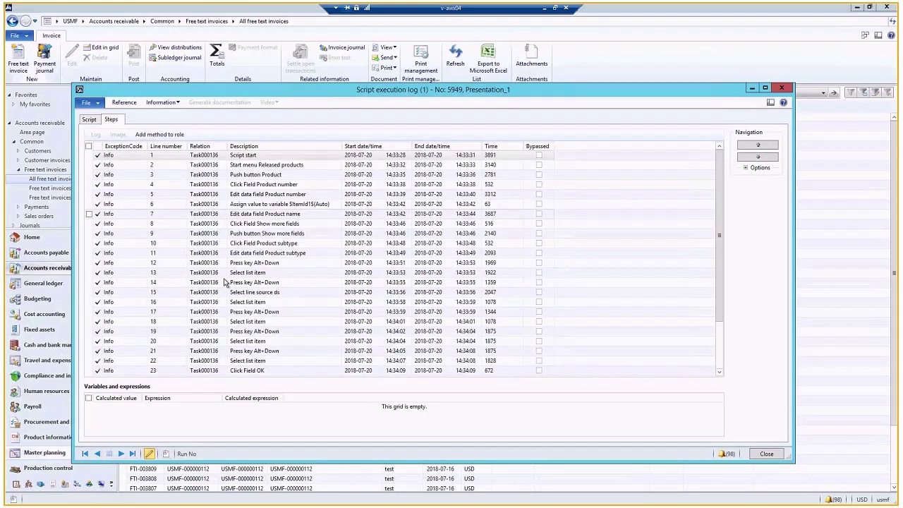
{"action": "scroll", "coordinate": [226, 282], "scroll_direction": "down", "scroll_amount": 10}
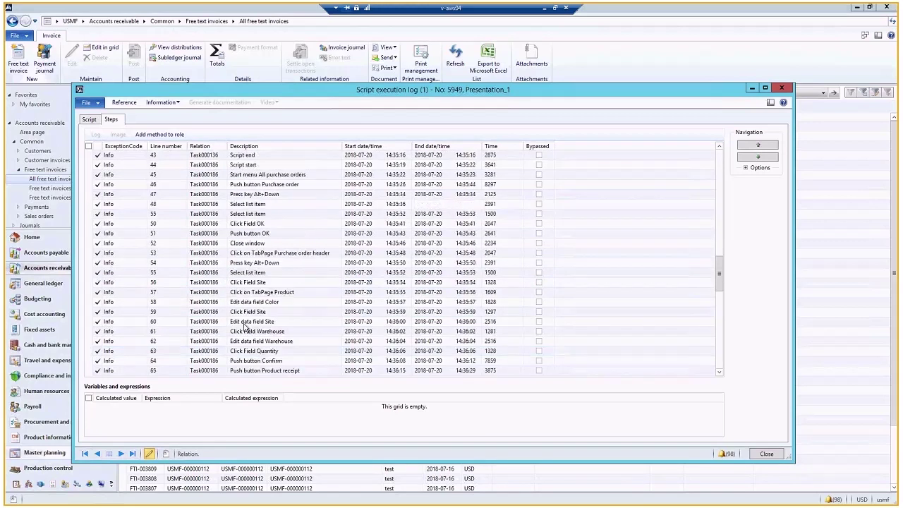
{"action": "scroll", "coordinate": [245, 326], "scroll_direction": "up", "scroll_amount": 8}
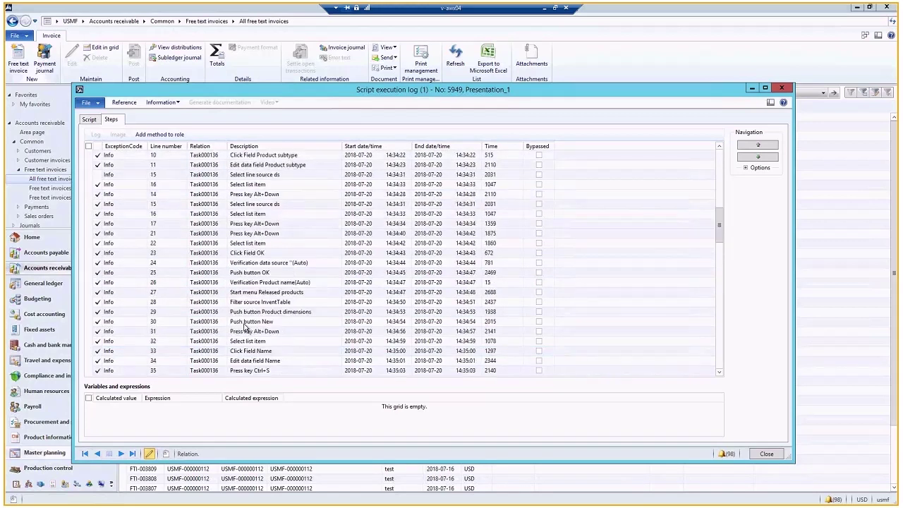
{"action": "scroll", "coordinate": [244, 326], "scroll_direction": "up", "scroll_amount": 3}
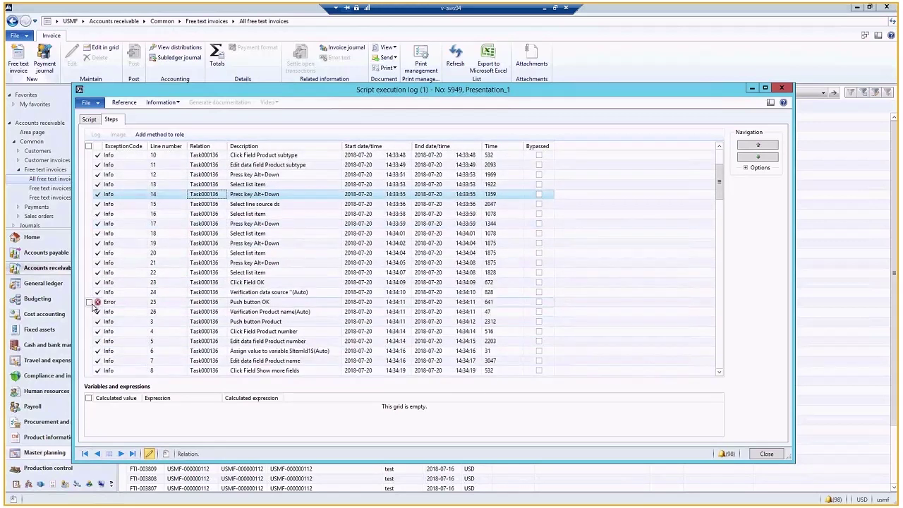
Read the error message logged for the failed "Push button OK" step on line 25, close it and return to the list of script runs
{"action": "left_click", "coordinate": [91, 302]}
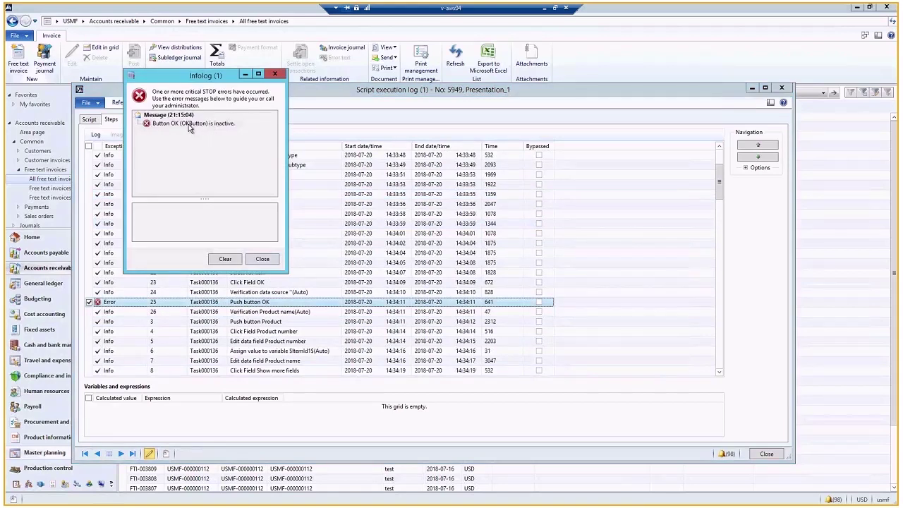
{"action": "left_click", "coordinate": [189, 124]}
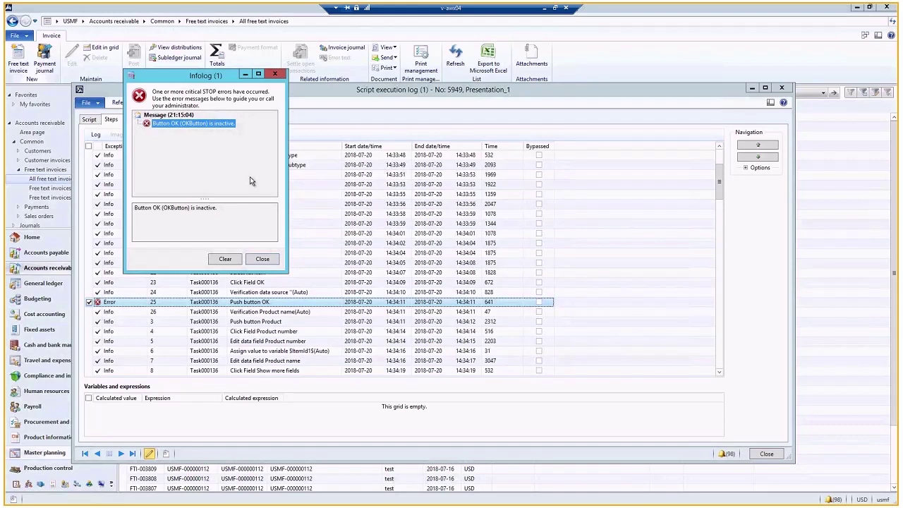
{"action": "left_click", "coordinate": [262, 258]}
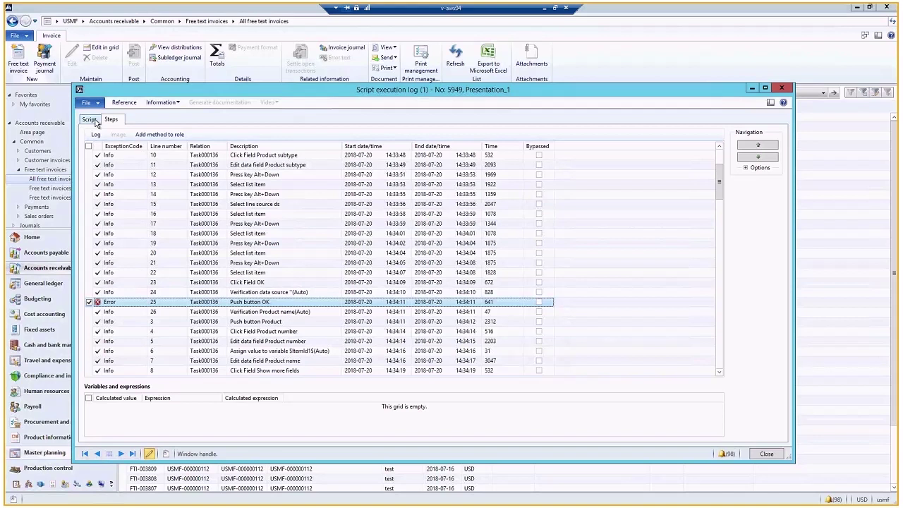
{"action": "left_click", "coordinate": [94, 121]}
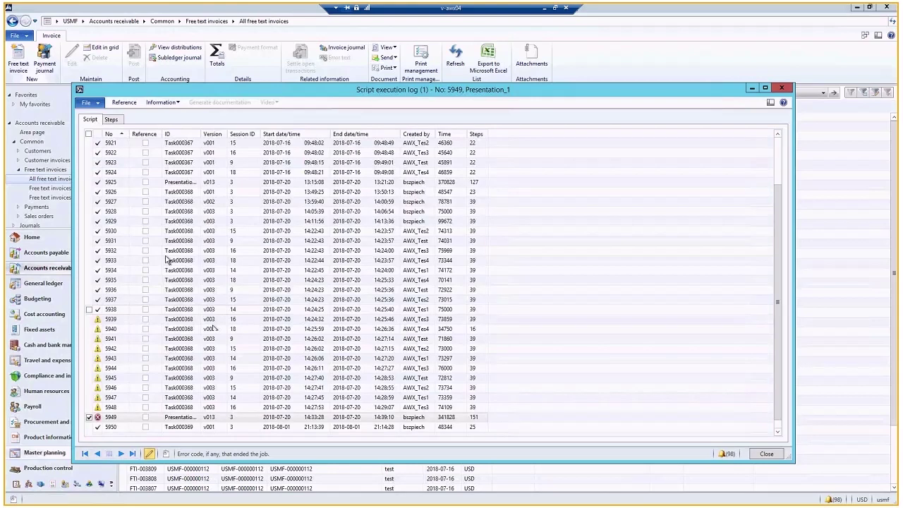
Open the step details of run 5950 in the execution log and check the duration of the "Push button OK" step
{"action": "left_click", "coordinate": [104, 417]}
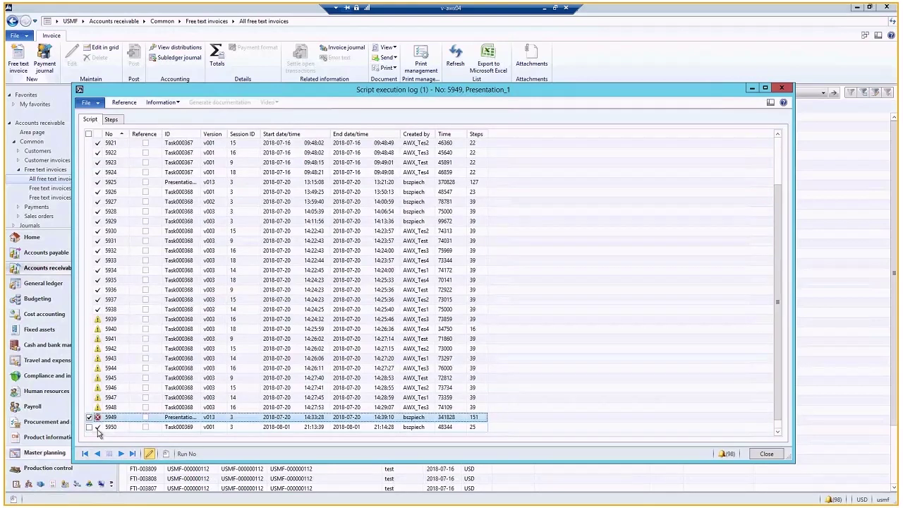
{"action": "left_click", "coordinate": [98, 428]}
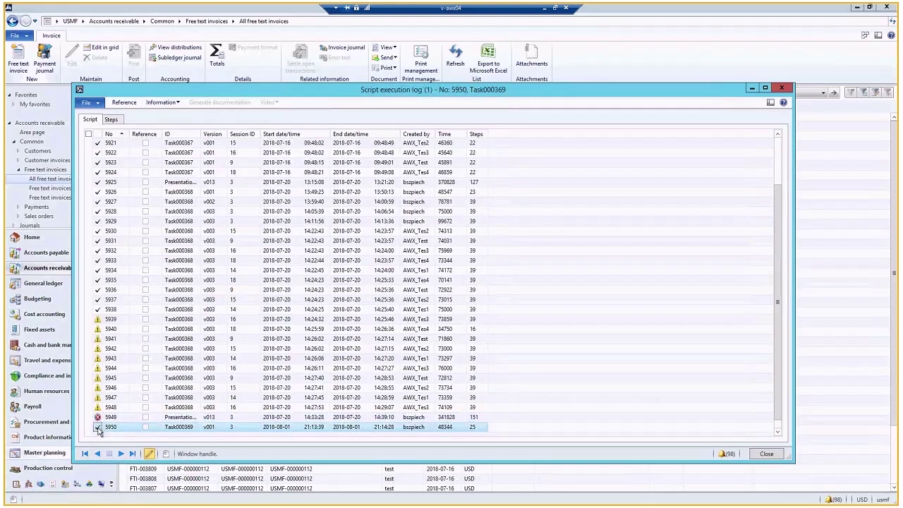
{"action": "left_click", "coordinate": [112, 120]}
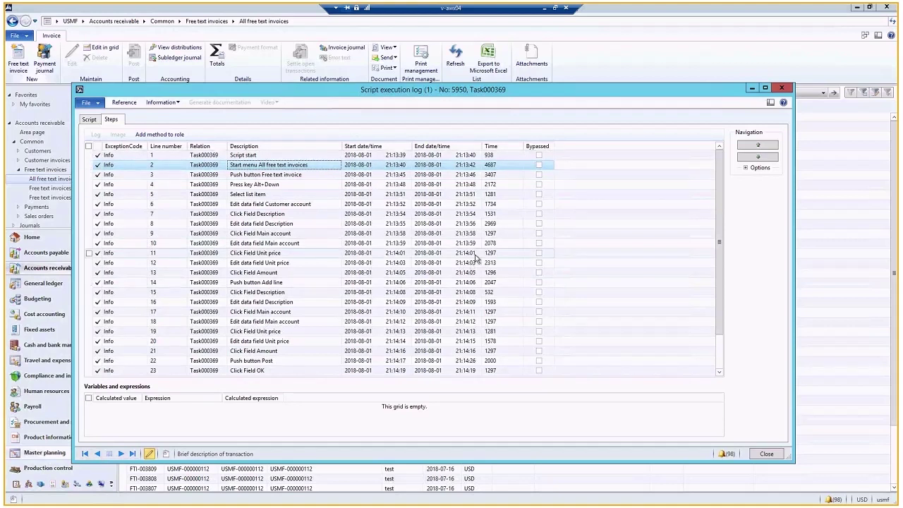
{"action": "scroll", "coordinate": [493, 317], "scroll_direction": "down", "scroll_amount": 1}
{"action": "left_click", "coordinate": [503, 354]}
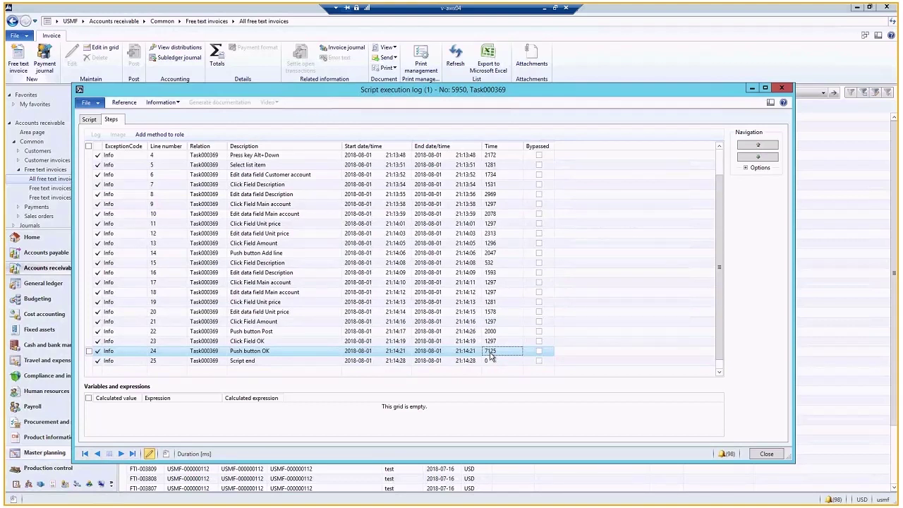
{"action": "left_click", "coordinate": [90, 350]}
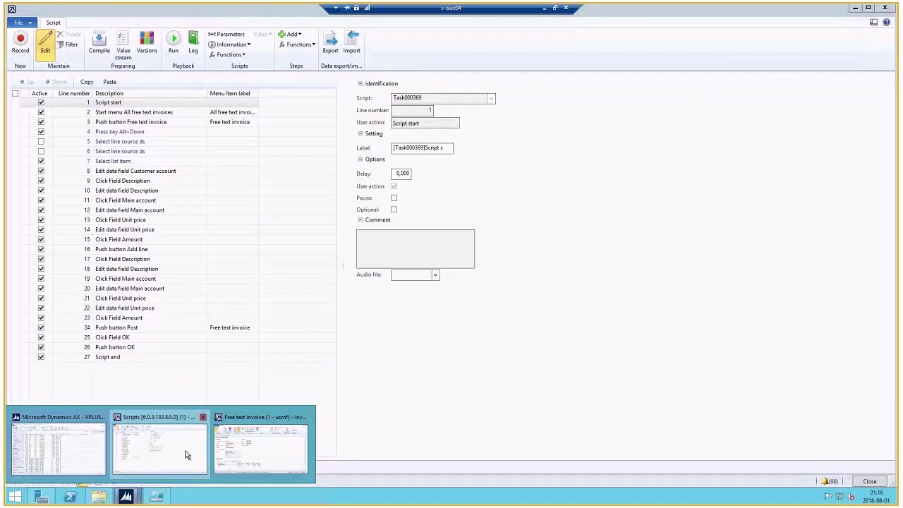
Return to the Scripts window and deactivate the "Press key Alt+Down" step on line 4 and "Select list item" on line 7
{"action": "left_click", "coordinate": [186, 455]}
{"action": "left_click", "coordinate": [169, 171]}
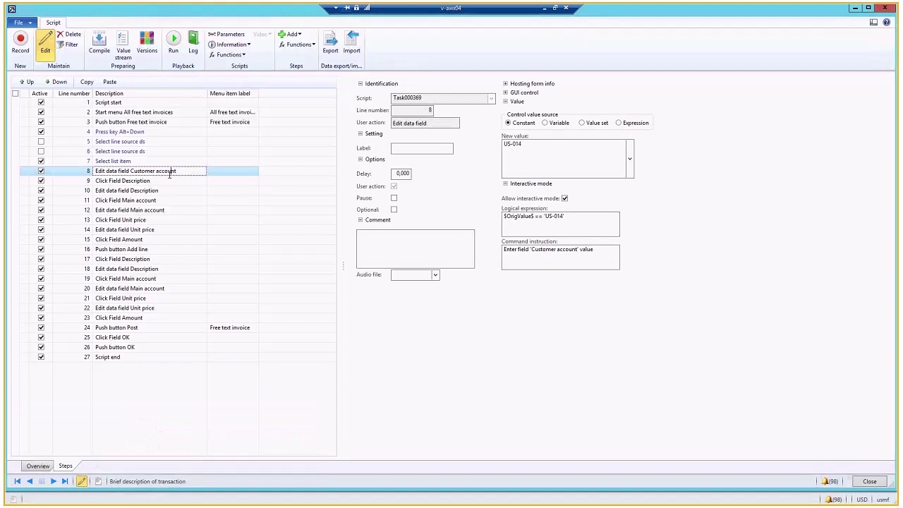
{"action": "left_click", "coordinate": [45, 132]}
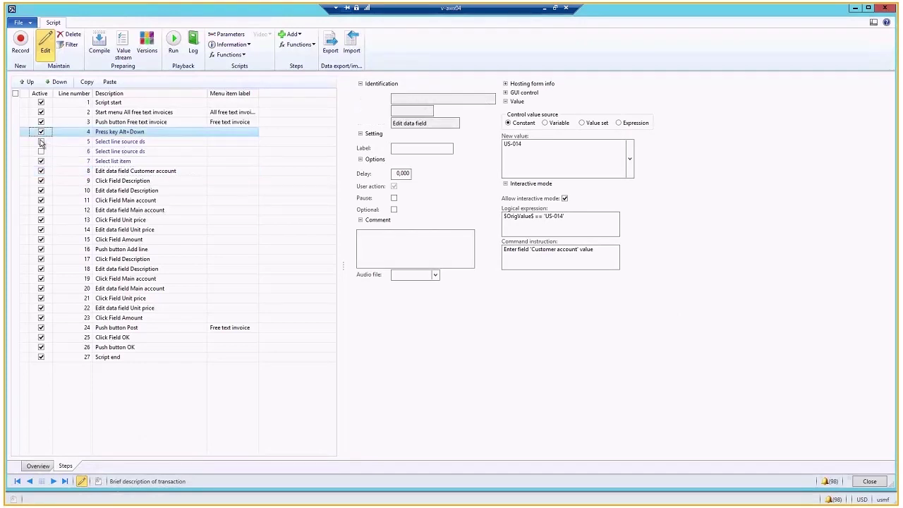
{"action": "left_click", "coordinate": [41, 132]}
{"action": "left_click", "coordinate": [41, 161]}
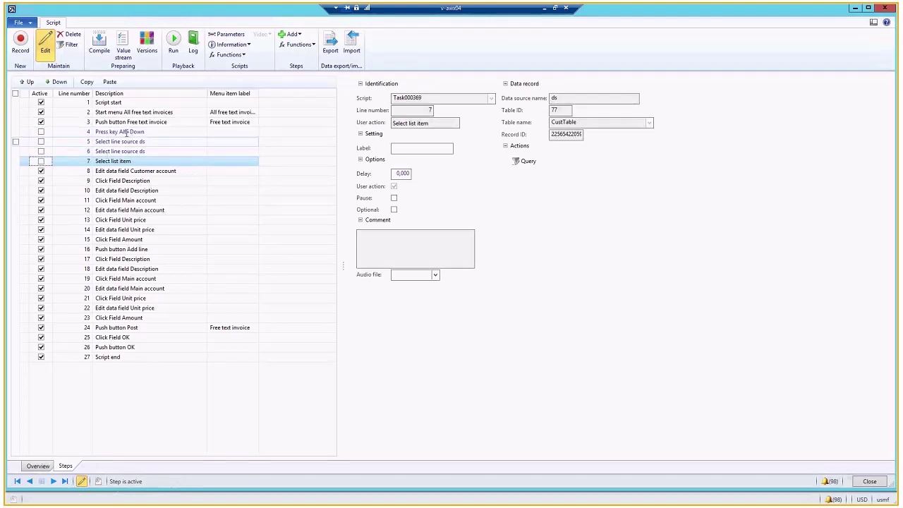
Pick a different customer account from the lookup as the constant value of the Customer account step on line 8
{"action": "left_click", "coordinate": [132, 170]}
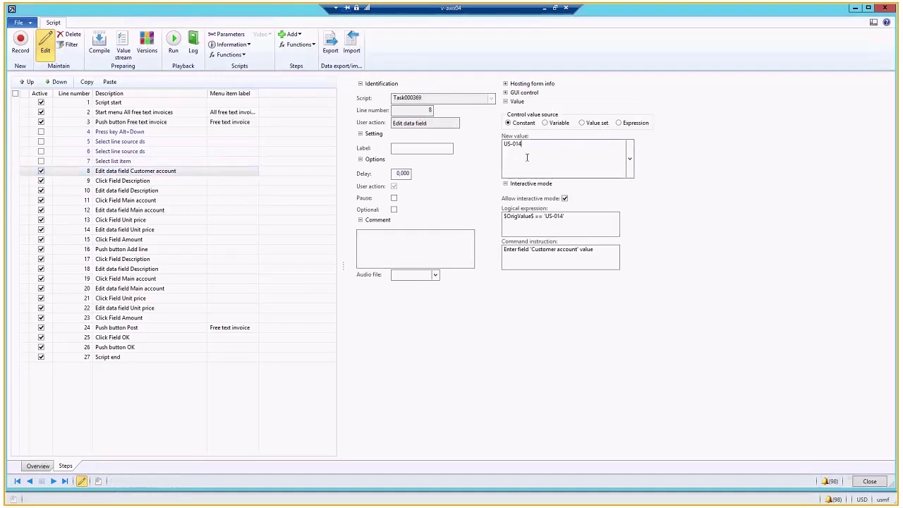
{"action": "left_click", "coordinate": [629, 163]}
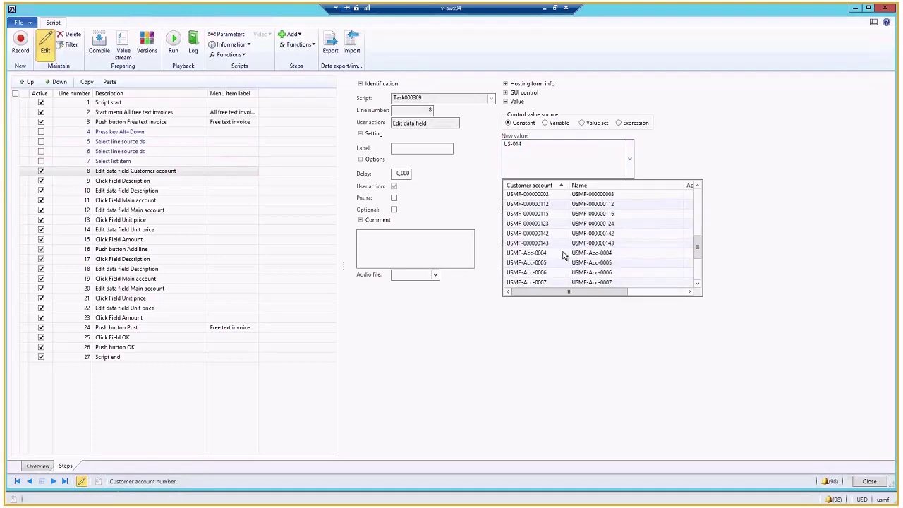
{"action": "scroll", "coordinate": [548, 251], "scroll_direction": "up", "scroll_amount": 1}
{"action": "left_click", "coordinate": [544, 251]}
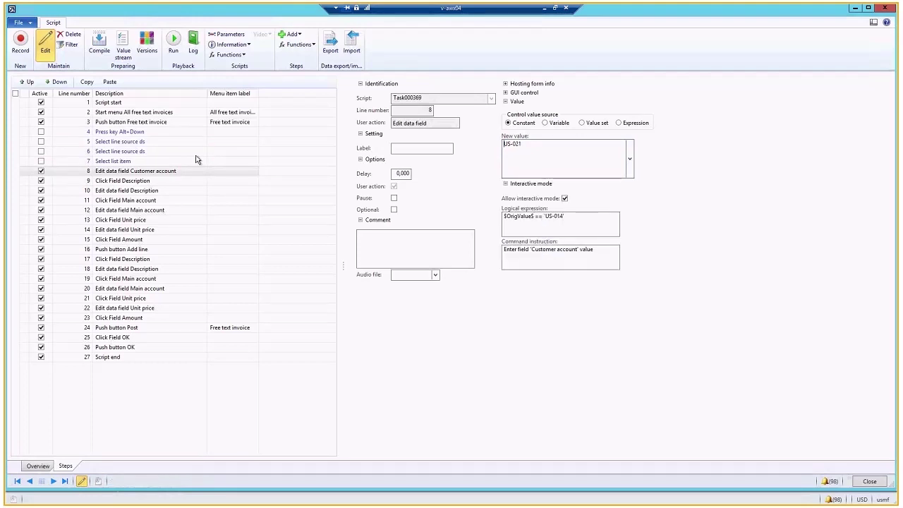
Set the new value of the Description step on line 10 to "Service"
{"action": "left_click", "coordinate": [137, 190]}
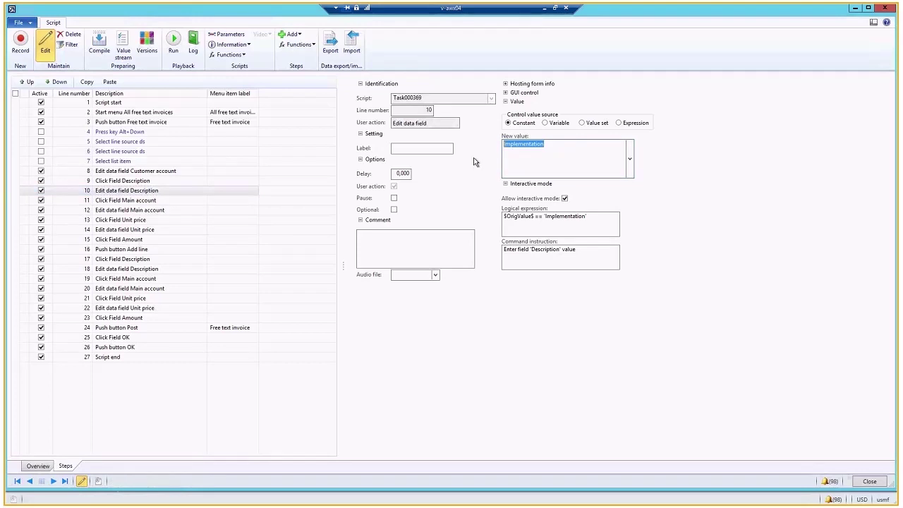
{"action": "type", "text": "Sel"}
{"action": "type", "text": "vice"}
Switch the Description step on line 18 to a query-based value set, view its query setup and close it without changes
{"action": "left_click", "coordinate": [146, 268]}
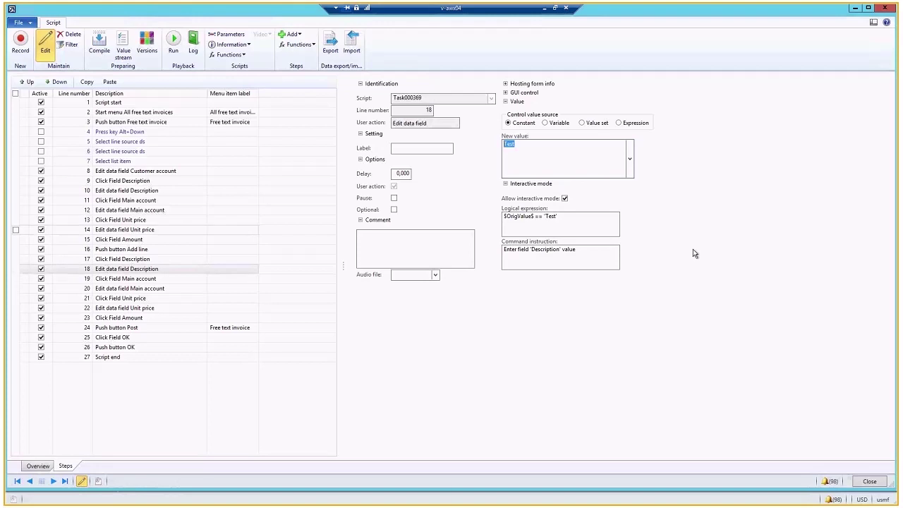
{"action": "left_click", "coordinate": [535, 141]}
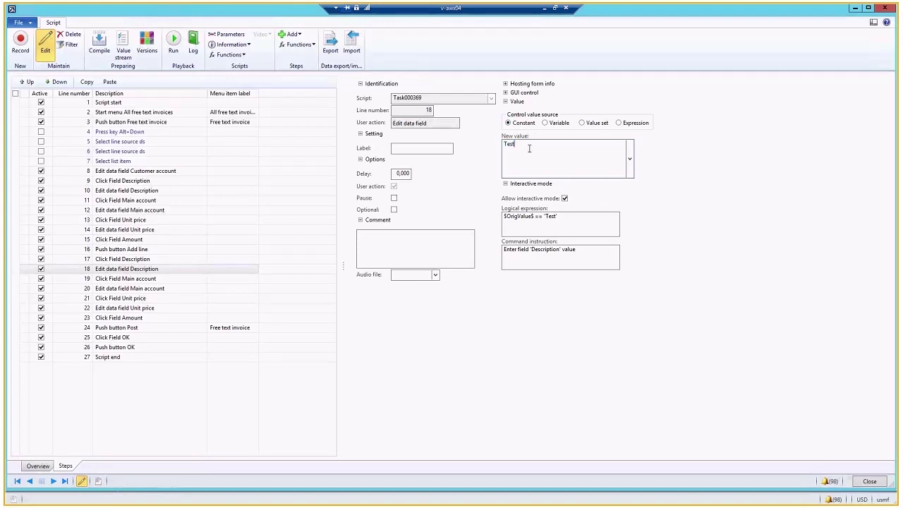
{"action": "key", "text": "shift+Tab"}
{"action": "key", "text": "Right"}
{"action": "left_click", "coordinate": [581, 123]}
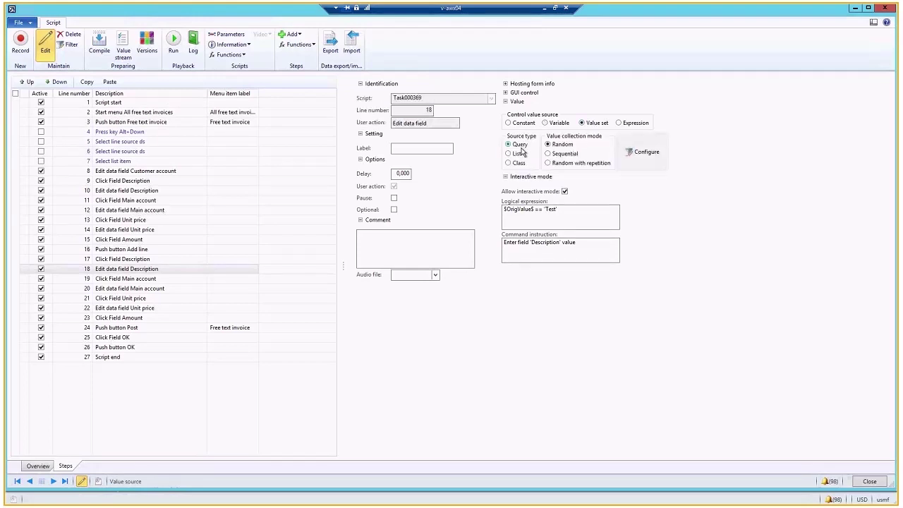
{"action": "left_click", "coordinate": [645, 152]}
{"action": "left_click", "coordinate": [420, 236]}
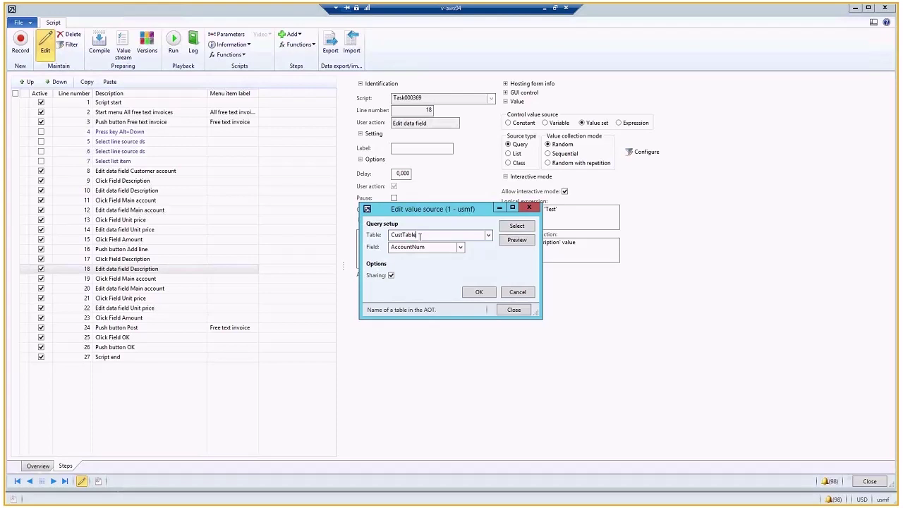
{"action": "left_click", "coordinate": [530, 208]}
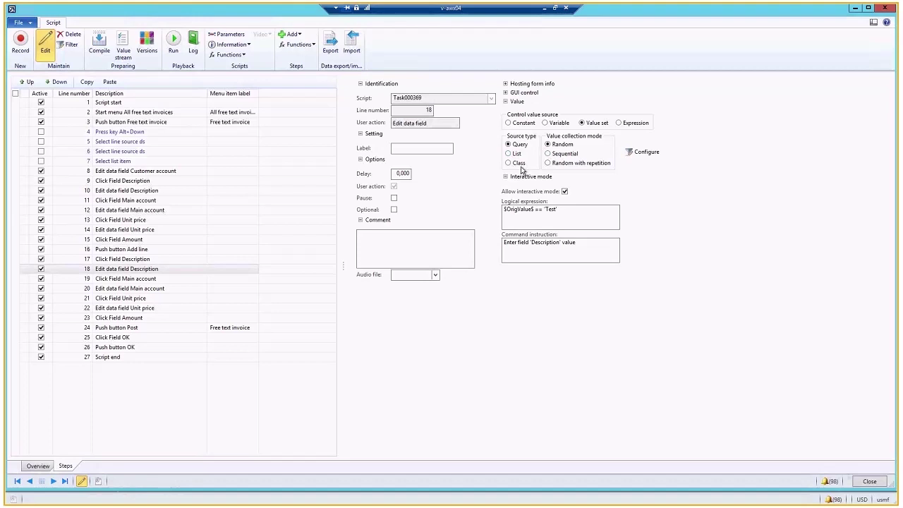
Try a Class value source with xplQAValueSetClass_NumSeq on line 18, browse its number sequence codes and close the setup without saving
{"action": "left_click", "coordinate": [521, 167]}
{"action": "left_click", "coordinate": [177, 269]}
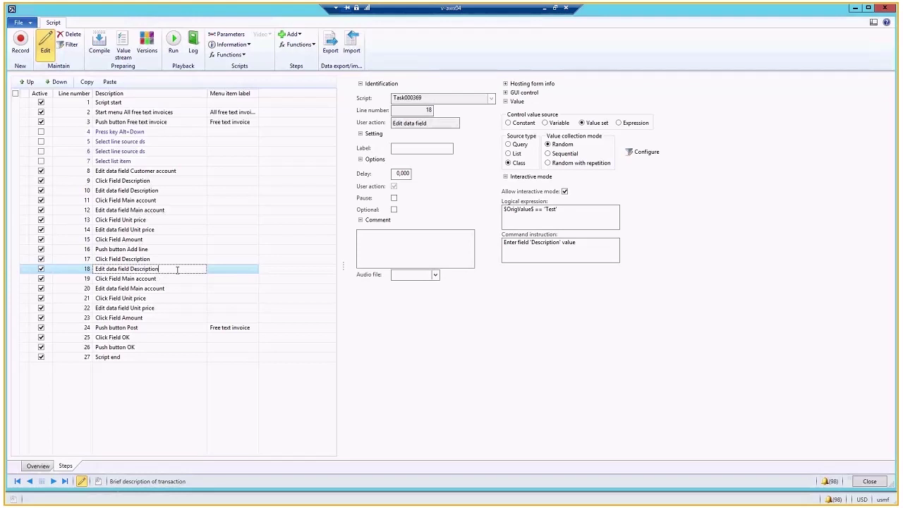
{"action": "left_click", "coordinate": [631, 155]}
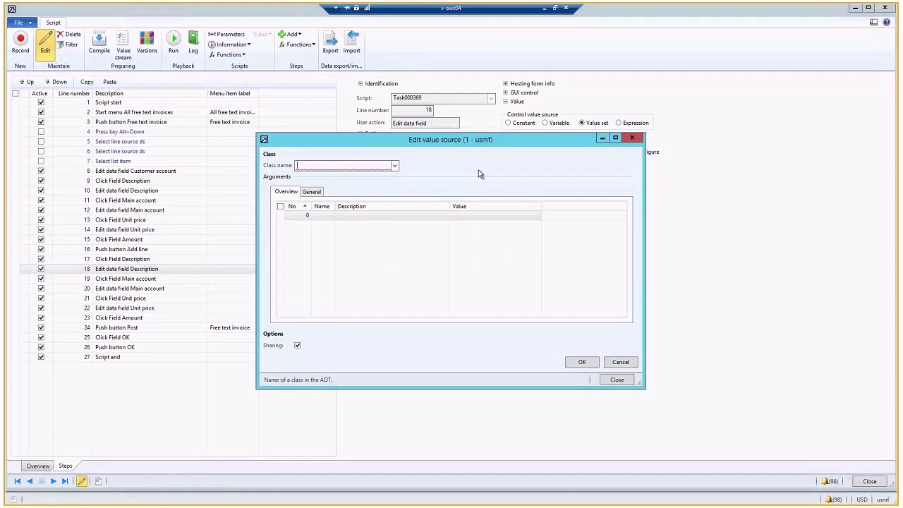
{"action": "type", "text": "xplQAValueSetClass_NumSeq"}
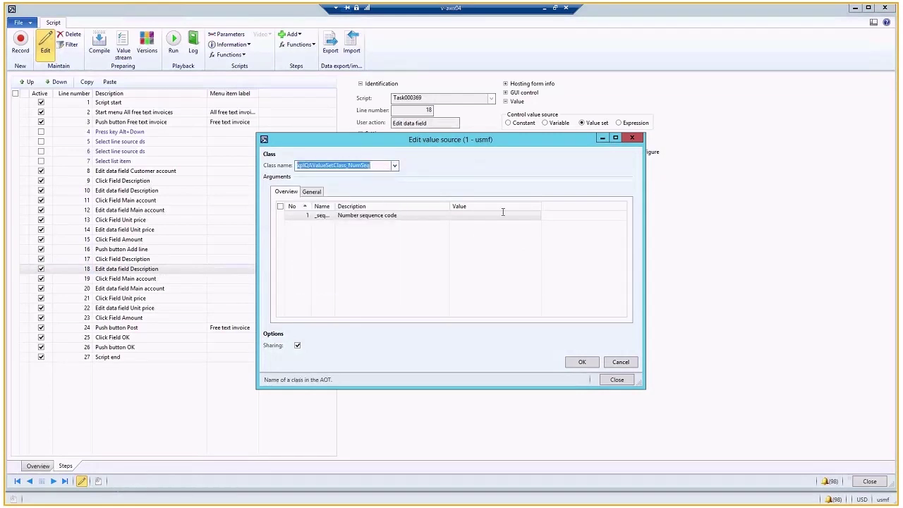
{"action": "left_click", "coordinate": [503, 214]}
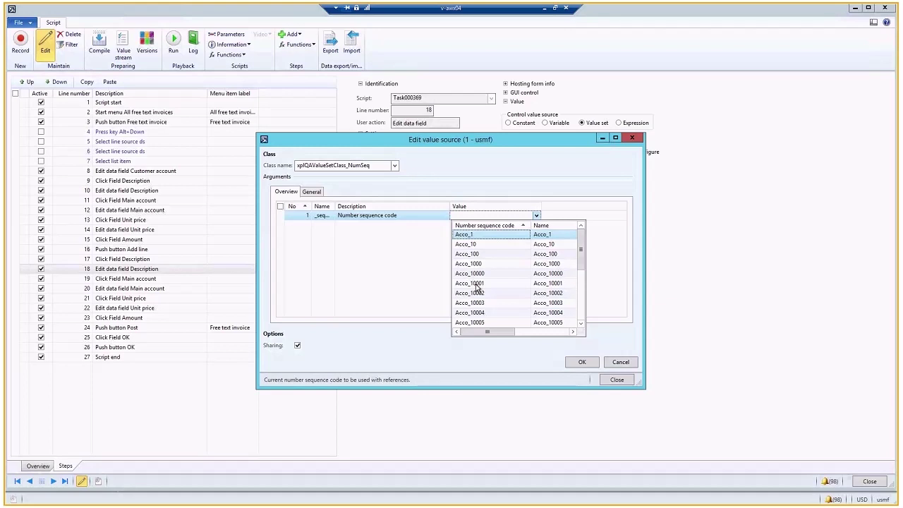
{"action": "left_click", "coordinate": [566, 171]}
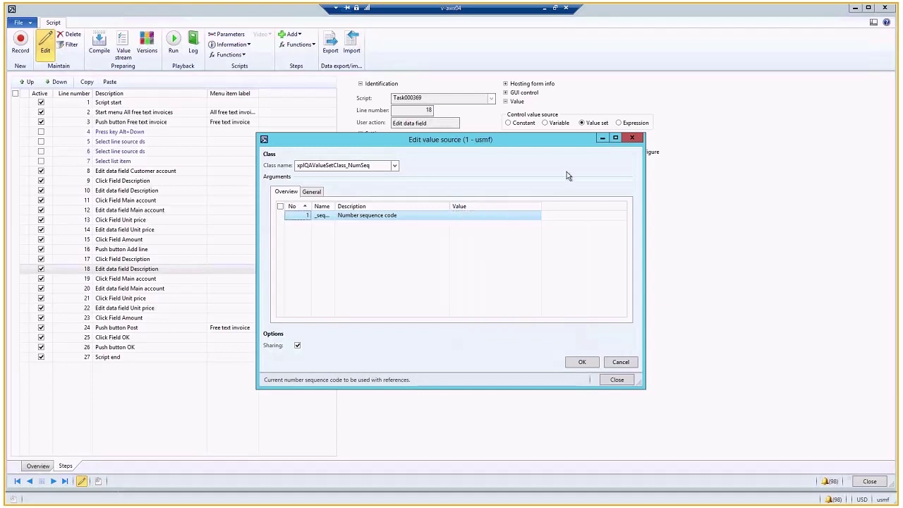
{"action": "left_click", "coordinate": [633, 138]}
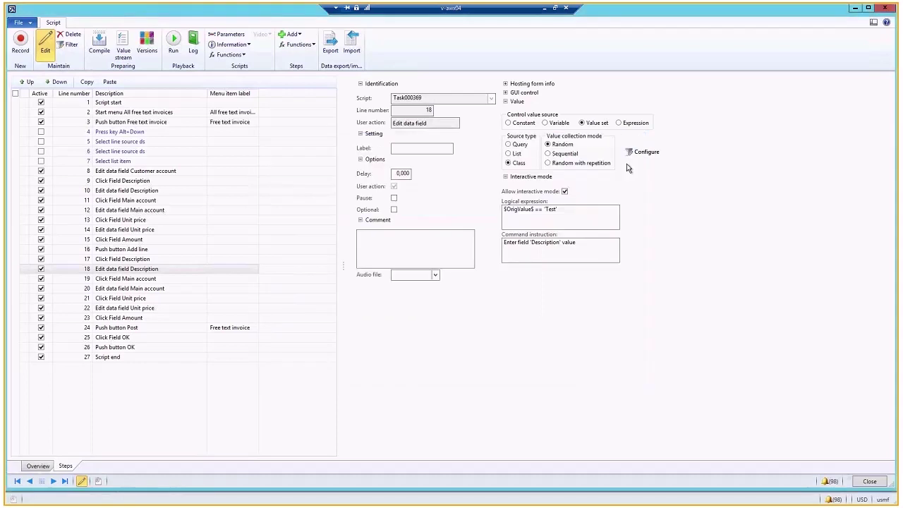
Try Expression as the control value source of the Description step on line 18, and switch it back to Constant
{"action": "left_click", "coordinate": [619, 123]}
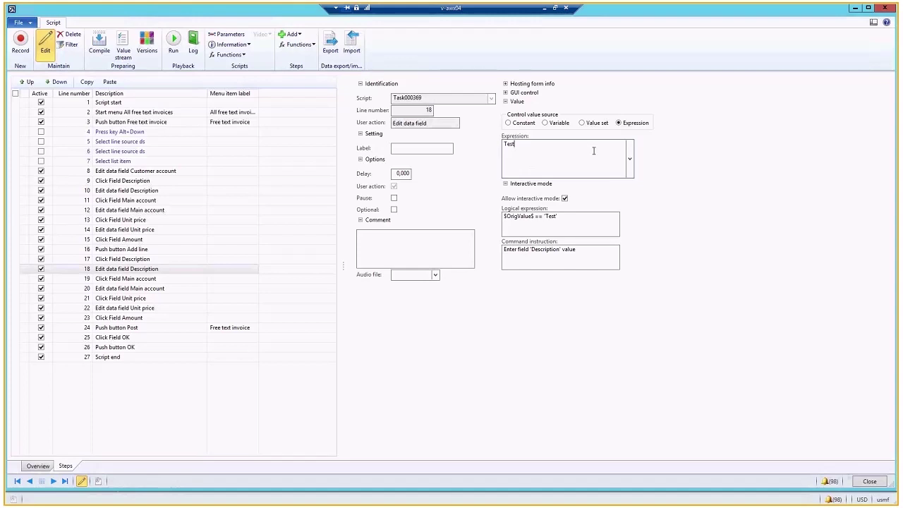
{"action": "double_click", "coordinate": [593, 150]}
{"action": "left_click", "coordinate": [525, 125]}
{"action": "left_click", "coordinate": [541, 148]}
Review the edited values on lines 10 and 8 and compile the script with the compilation description "ver2test"
{"action": "left_click", "coordinate": [141, 190]}
{"action": "left_click", "coordinate": [162, 172]}
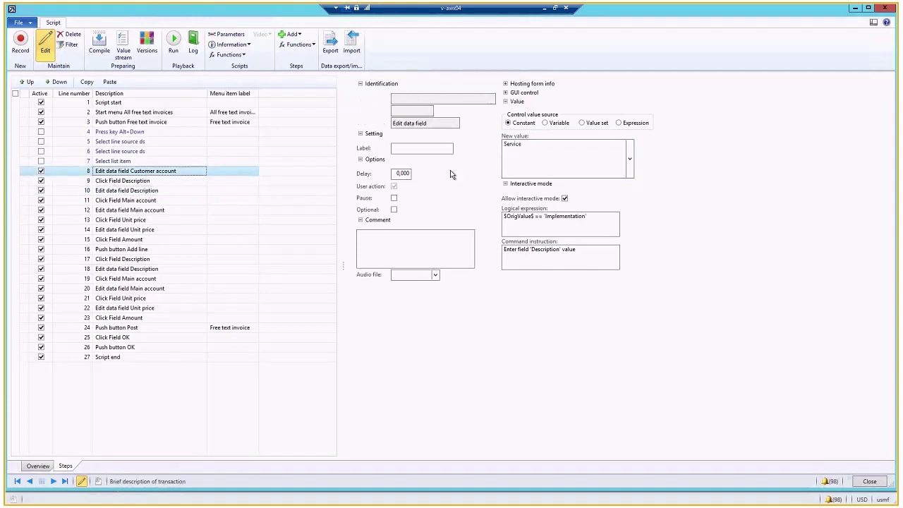
{"action": "left_click", "coordinate": [101, 50]}
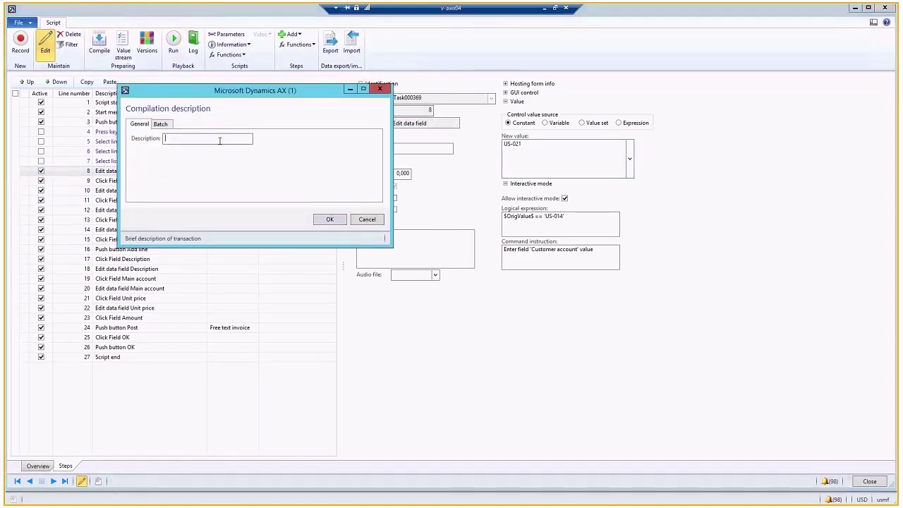
{"action": "type", "text": "ver2test"}
{"action": "left_click", "coordinate": [323, 220]}
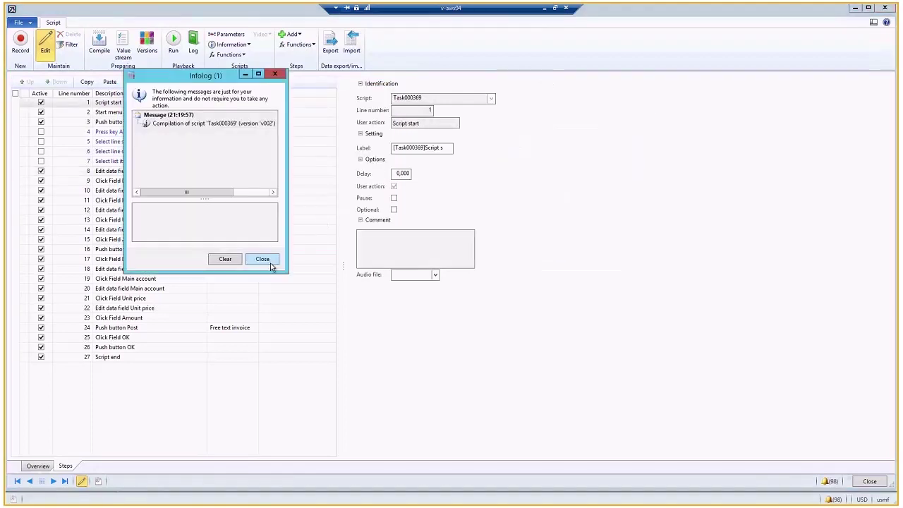
{"action": "left_click", "coordinate": [262, 259]}
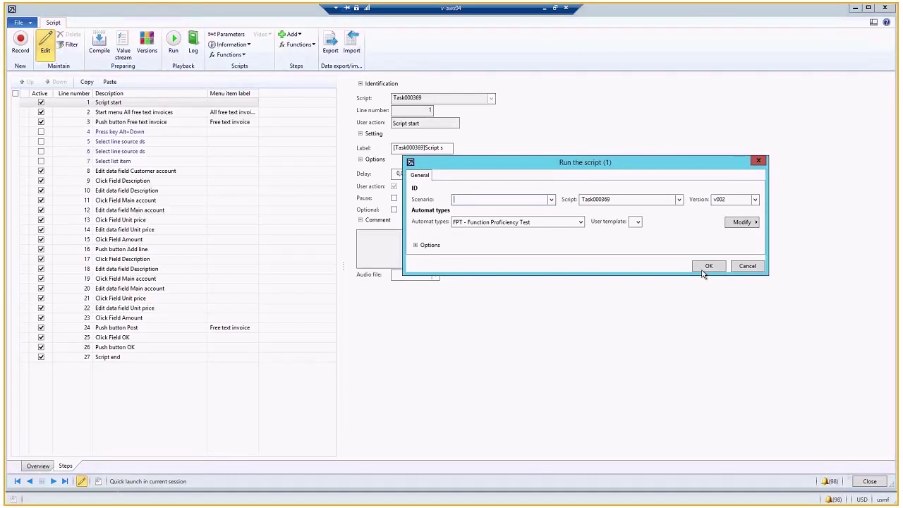
Run version v002 of the script as a Function Proficiency Test and close the execution log
{"action": "left_click", "coordinate": [707, 266]}
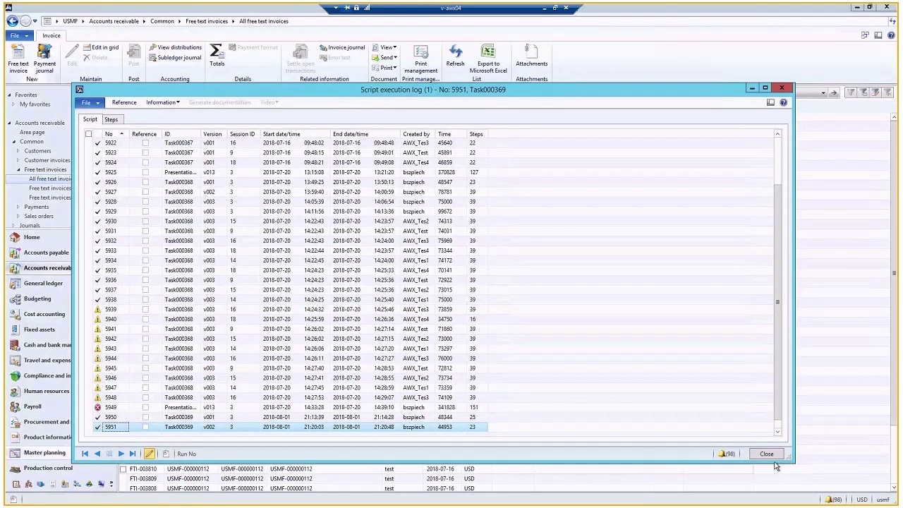
{"action": "left_click", "coordinate": [769, 455]}
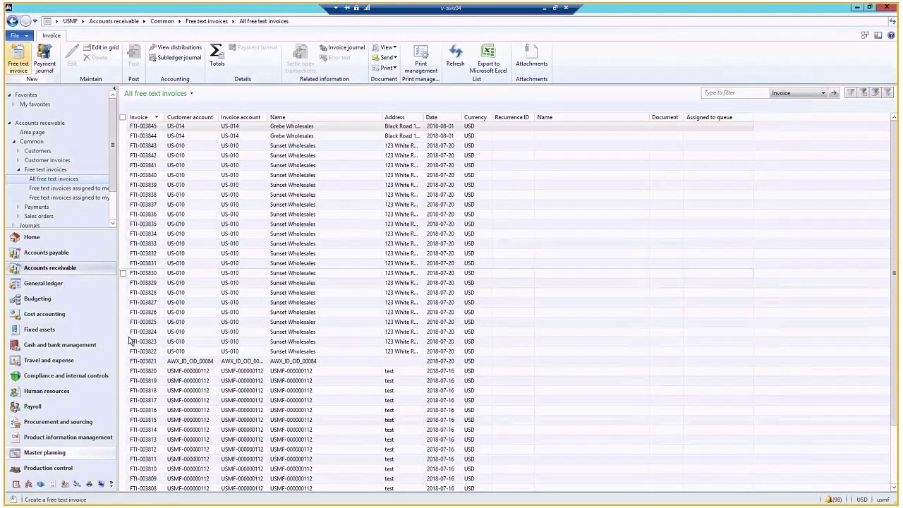
Open all scripts in the Executive Automats module, start a run of Task000369 and open the choices for its automat type
{"action": "left_click", "coordinate": [111, 484]}
{"action": "left_click", "coordinate": [198, 478]}
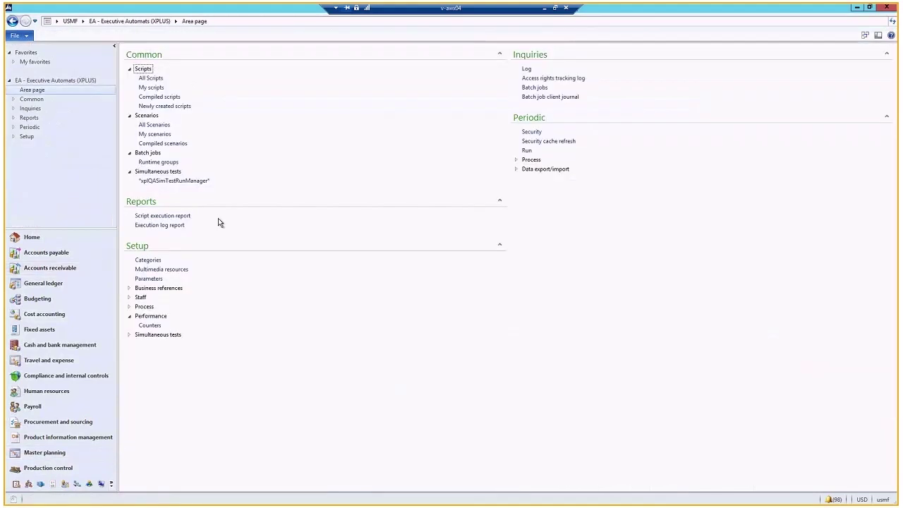
{"action": "left_click", "coordinate": [154, 78]}
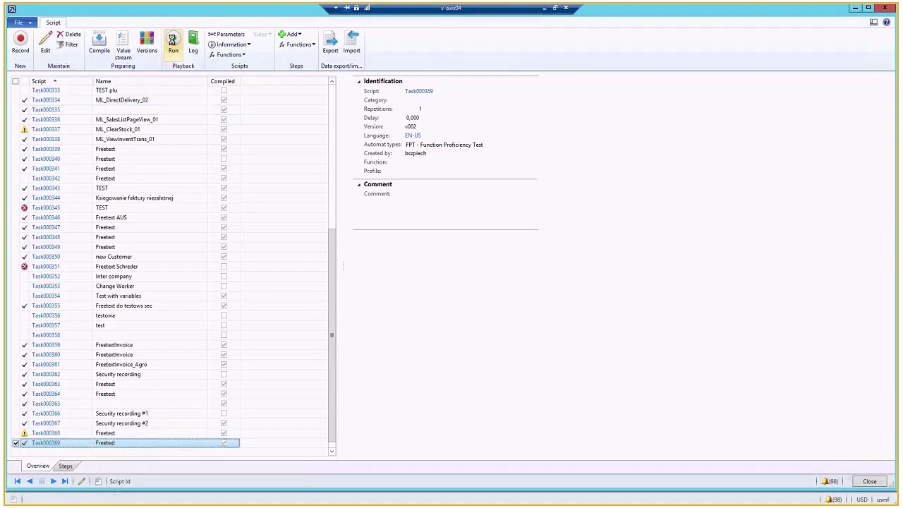
{"action": "left_click", "coordinate": [173, 44]}
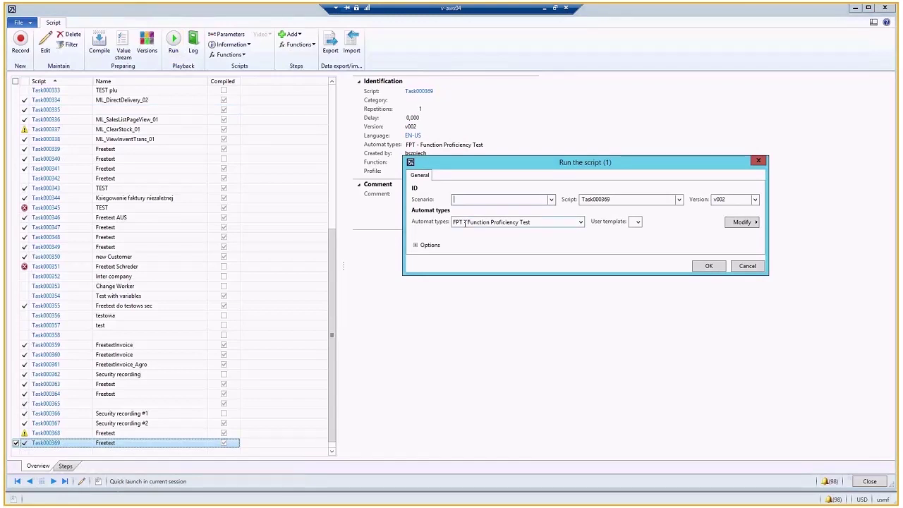
{"action": "left_click", "coordinate": [582, 223]}
{"action": "left_click", "coordinate": [581, 222]}
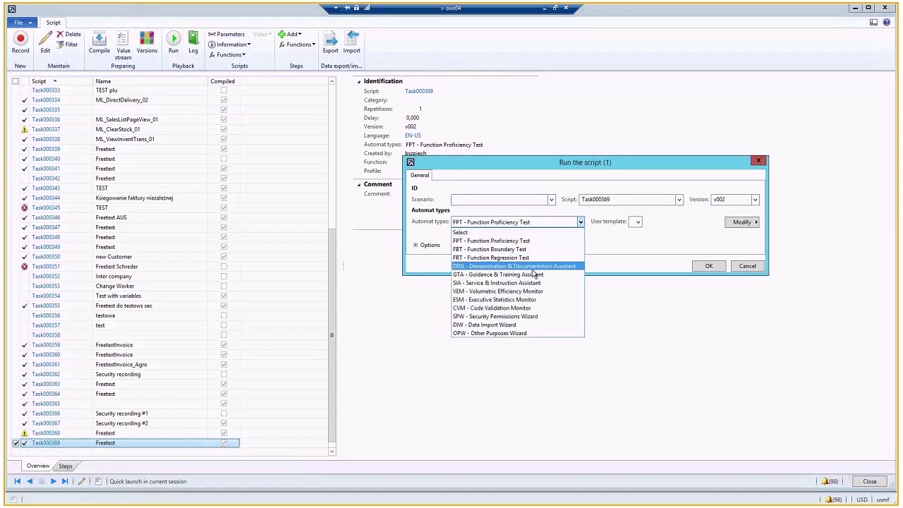